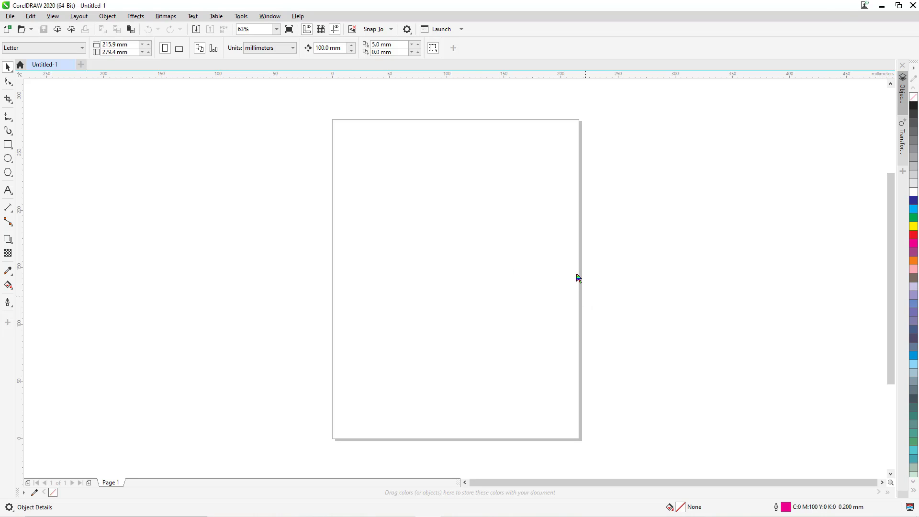
Import the Am Duong image at its original size beside the page and inspect the reference symbol's dimensions.
key(ctrl+i)
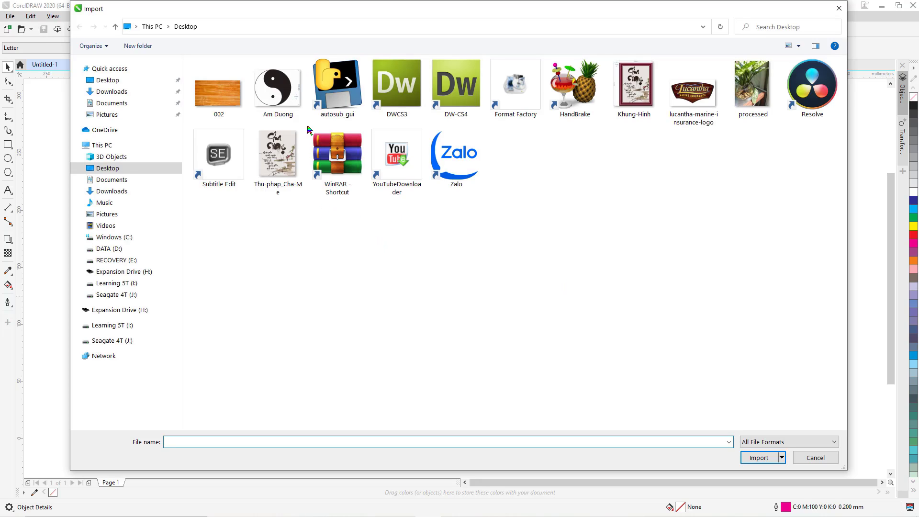
click(281, 97)
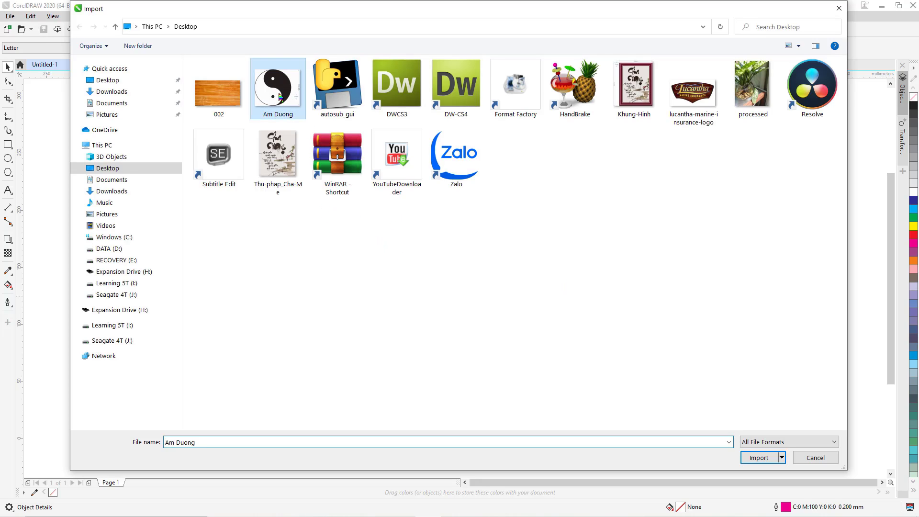
click(755, 459)
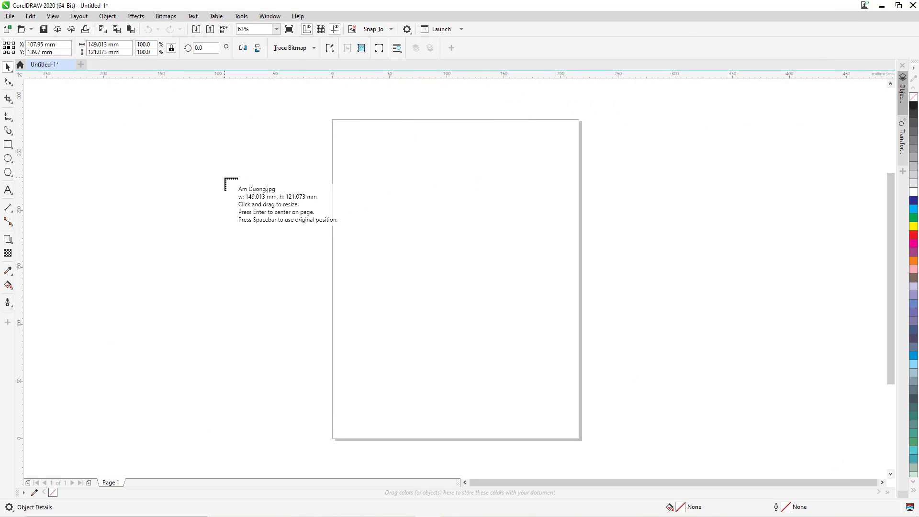
click(125, 163)
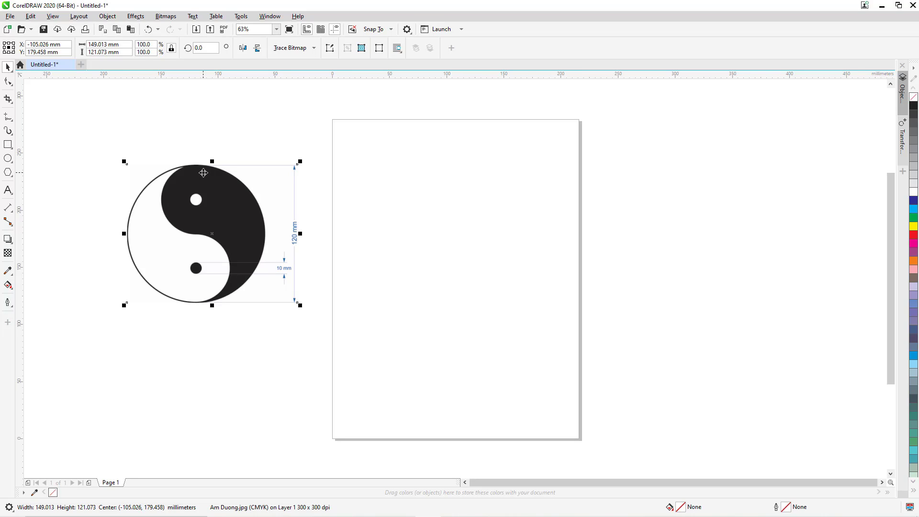
key(F2)
click(308, 180)
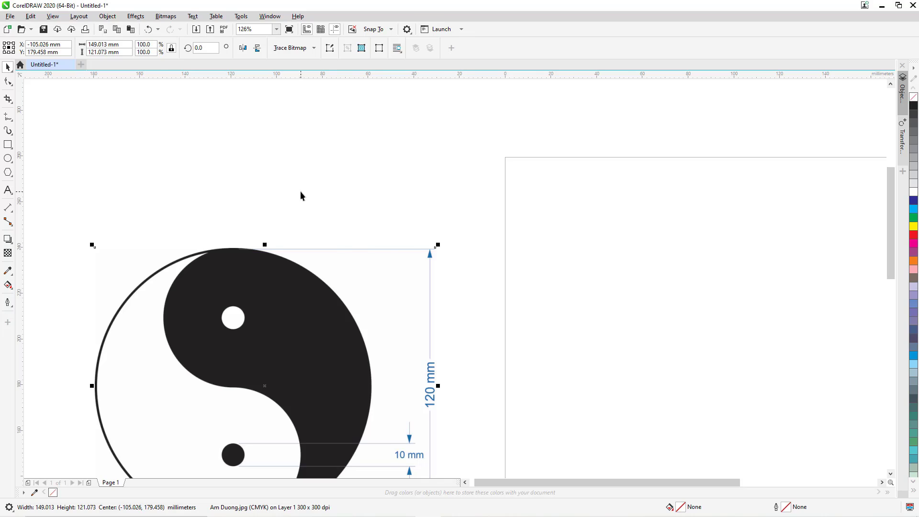
key(shift+F2)
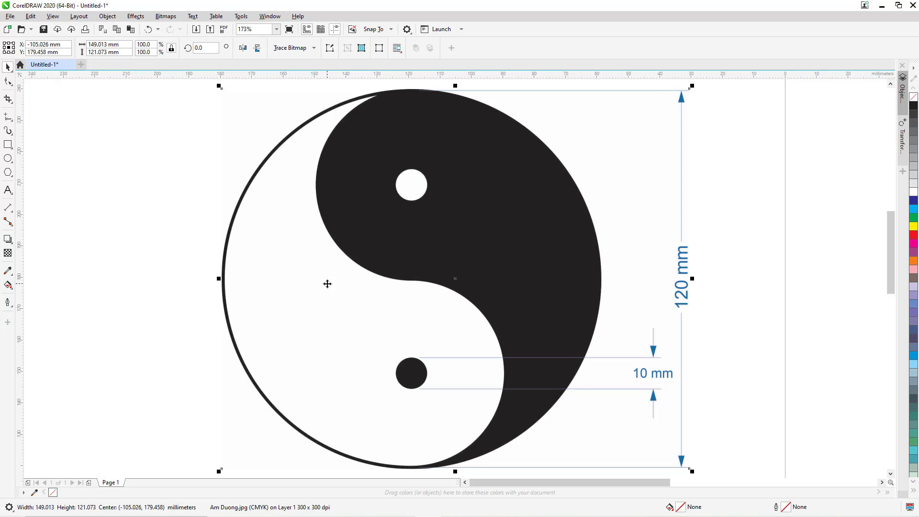
key(shift+F4)
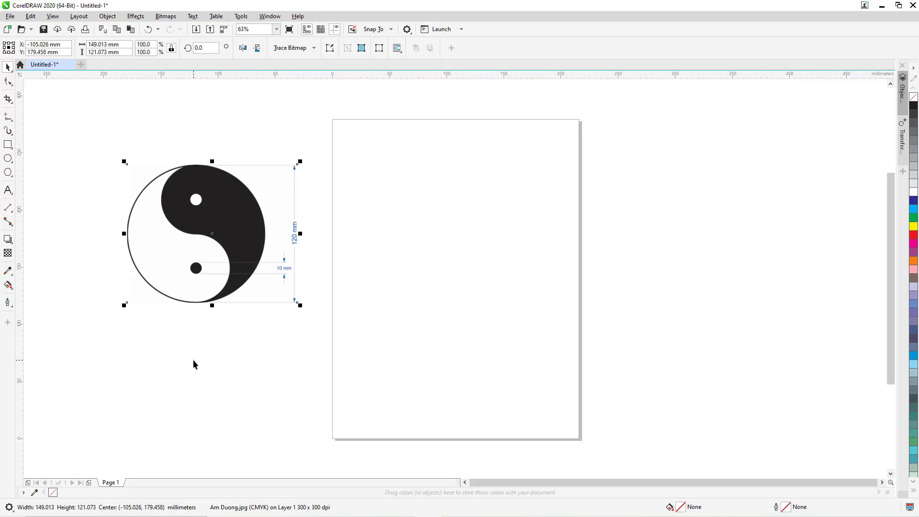
click(191, 364)
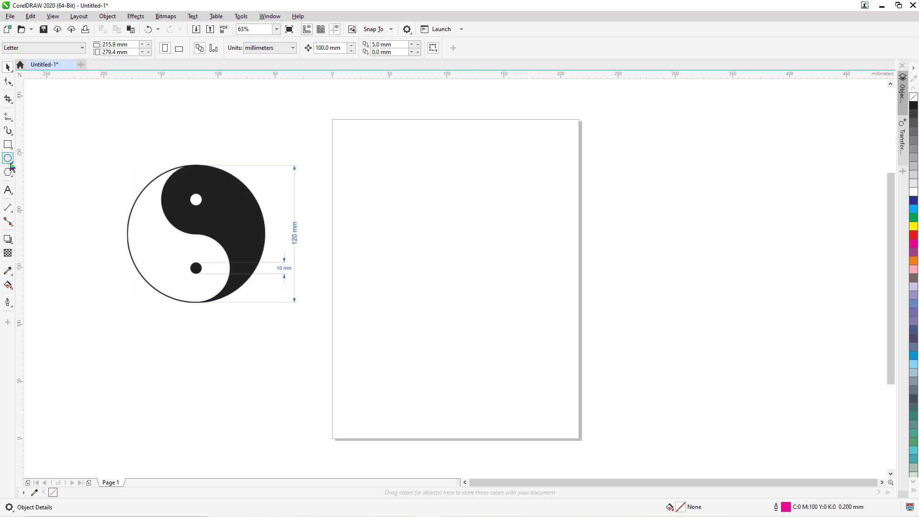
Draw a circle from its centre on the page and set its diameter to 120 mm.
key(F7)
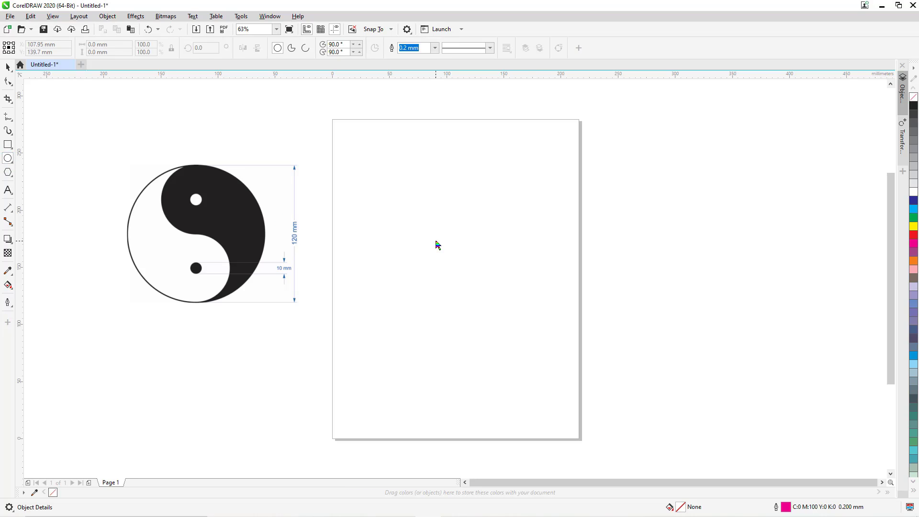
drag(436, 245, 500, 305)
key(space)
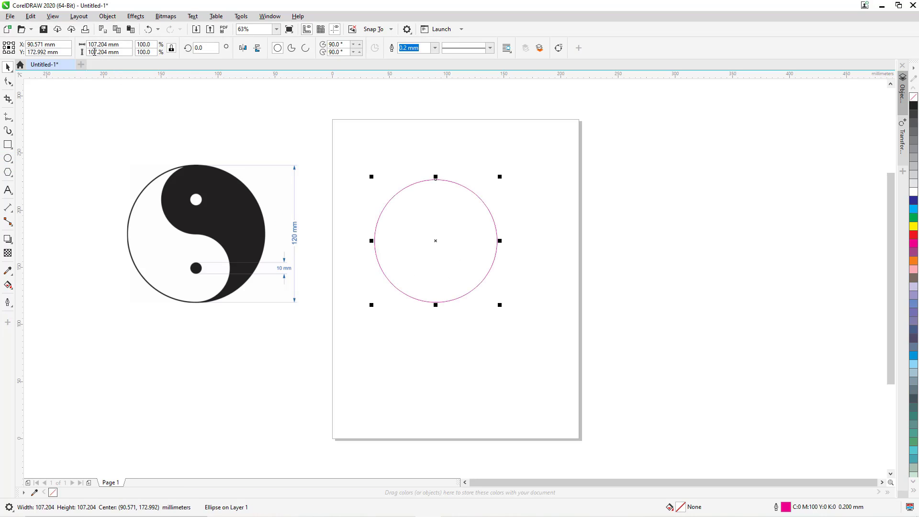
double_click(97, 44)
text(12)
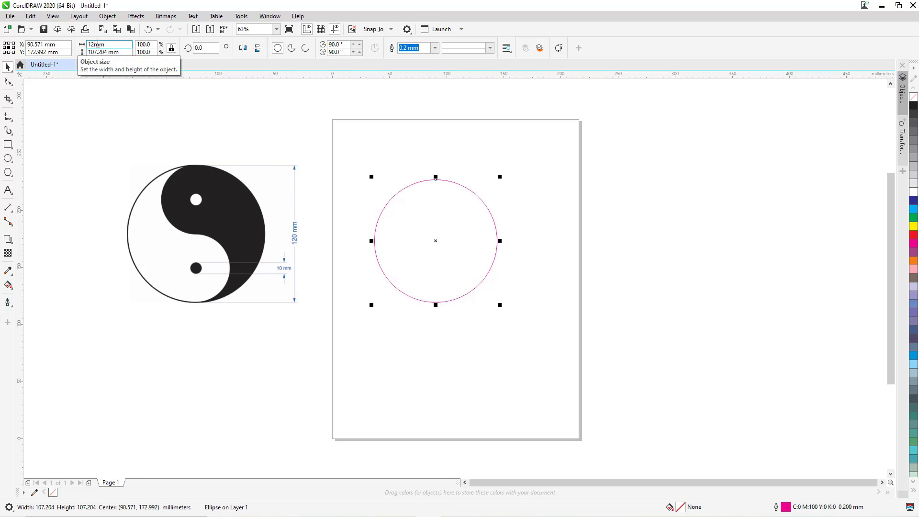
text(0)
key(Return)
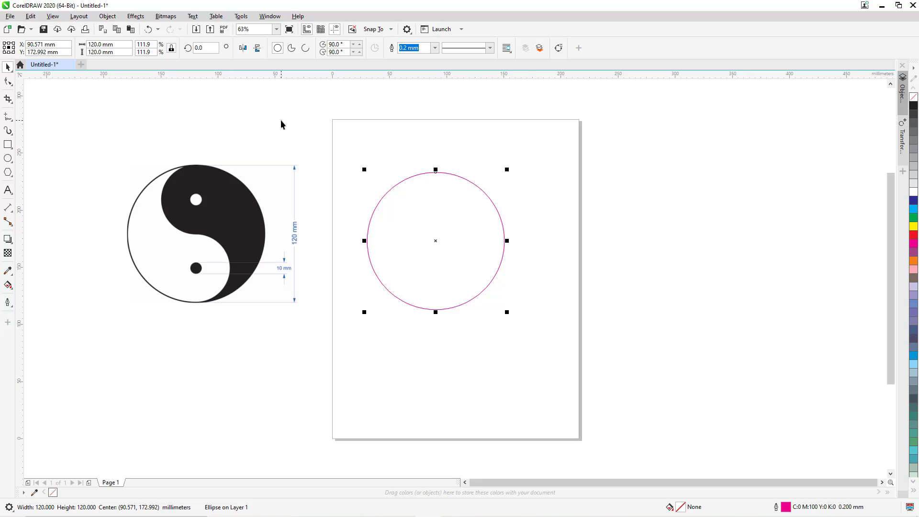
Create a 60 mm concentric copy of the large circle and align it to the large circle's top edge.
double_click(94, 44)
text(6)
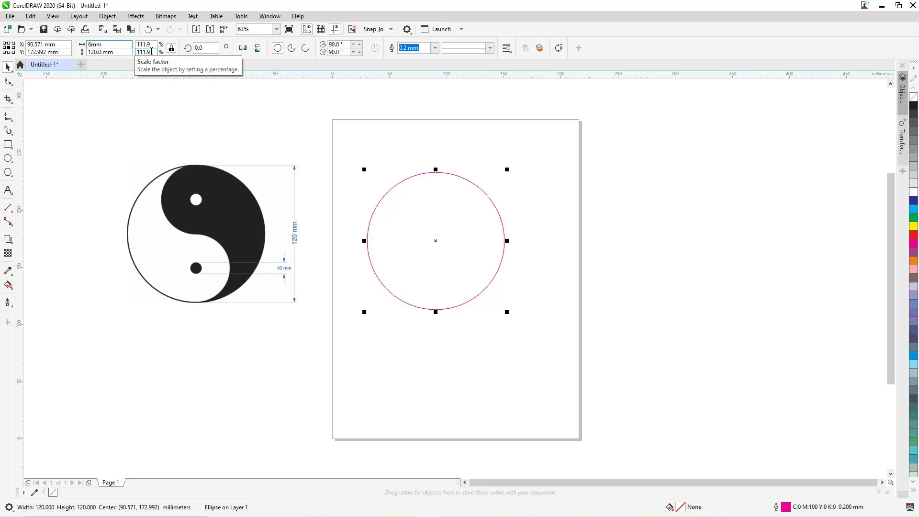
text(0)
key(Return)
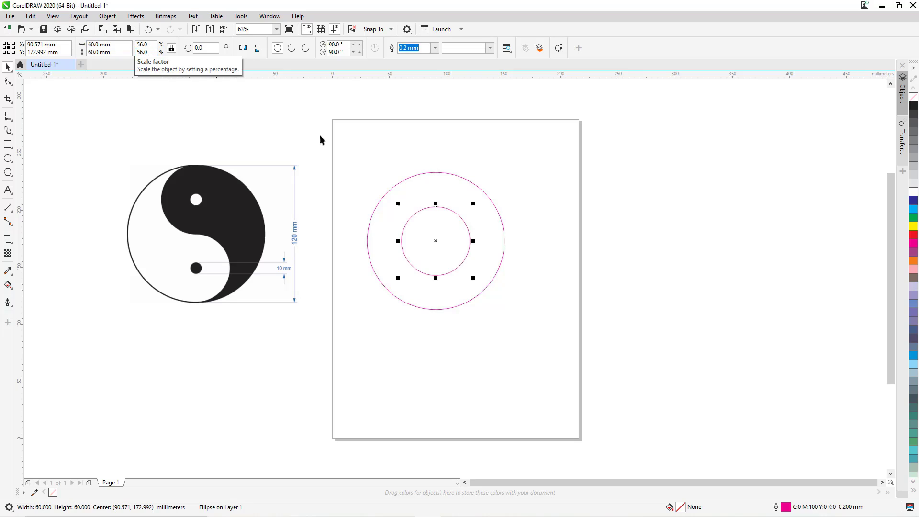
shift+click(436, 186)
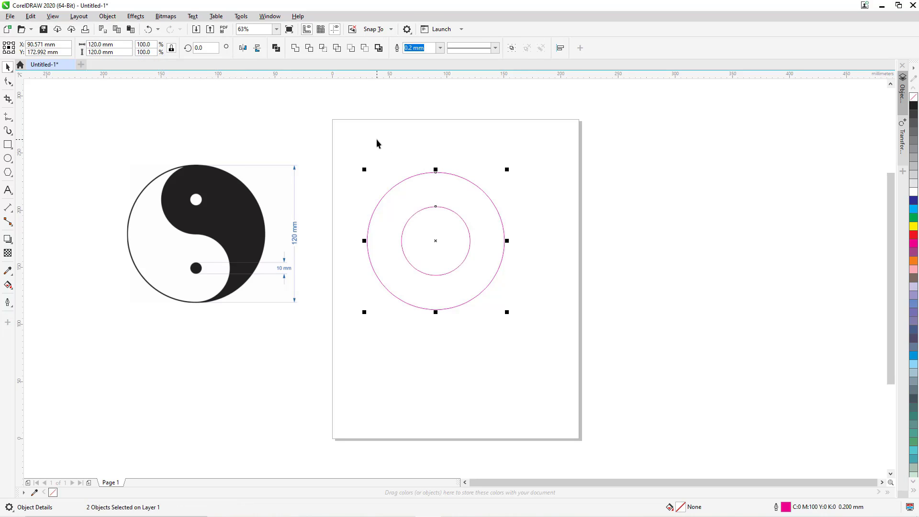
key(t)
click(305, 123)
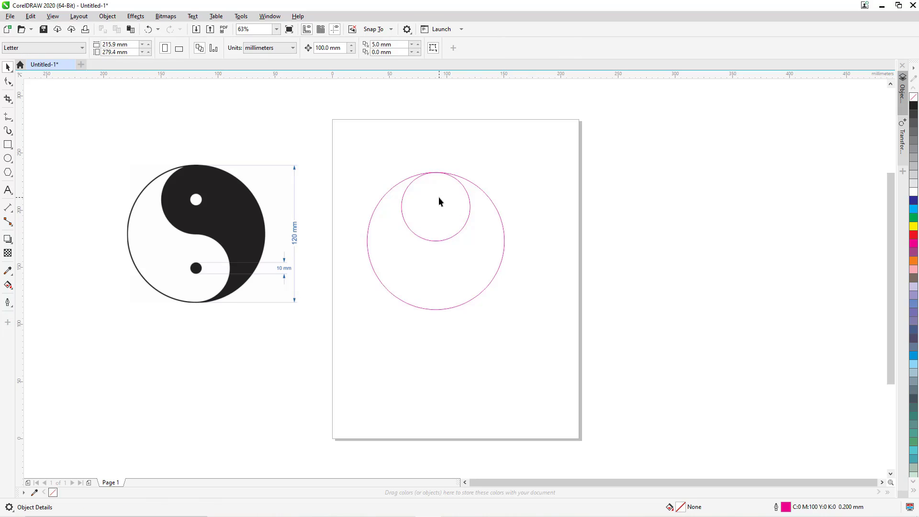
Create a 10 mm concentric copy inside the 60 mm circle.
click(439, 197)
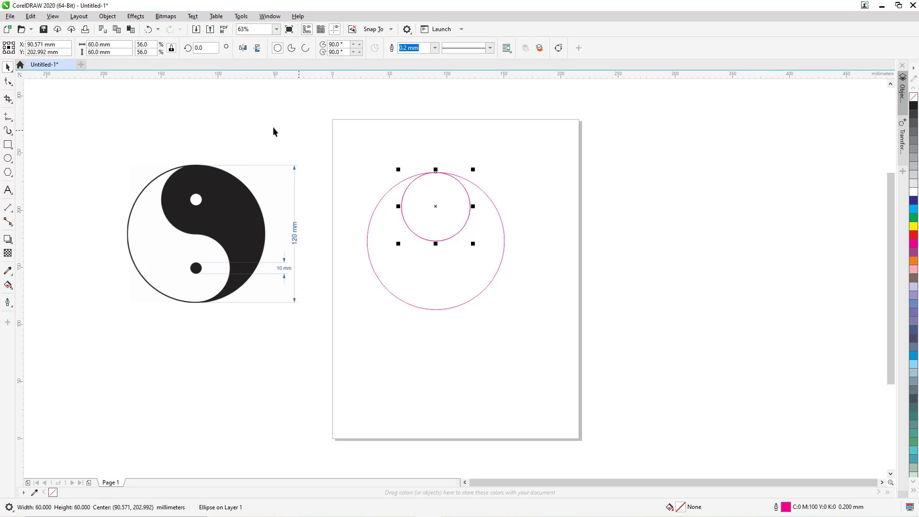
double_click(91, 44)
text(10)
key(Return)
Convert the 60 mm circle into an arc with a 90° starting angle and a 270° ending angle.
click(445, 164)
click(447, 182)
click(305, 48)
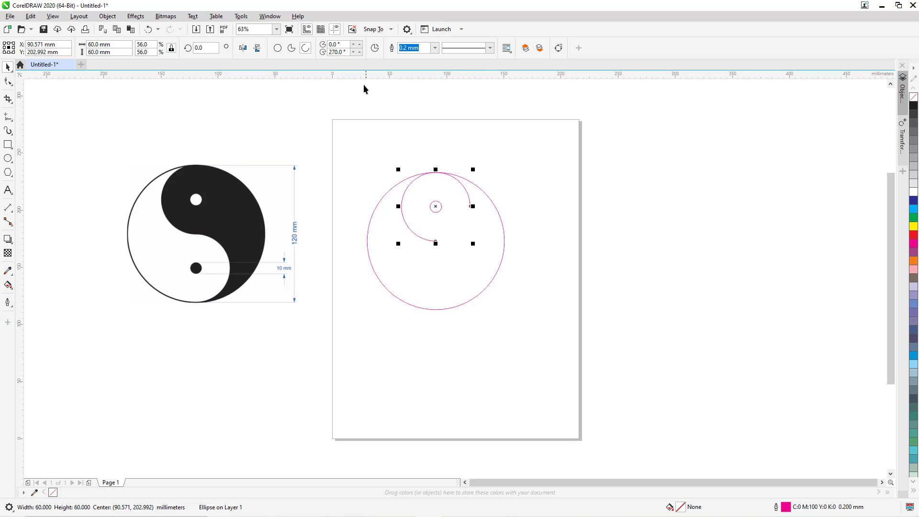
double_click(333, 44)
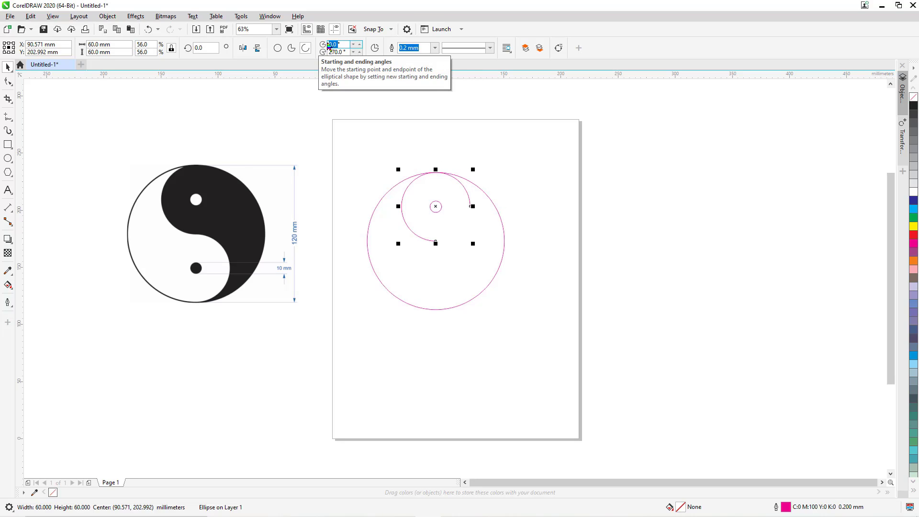
text(90)
key(Return)
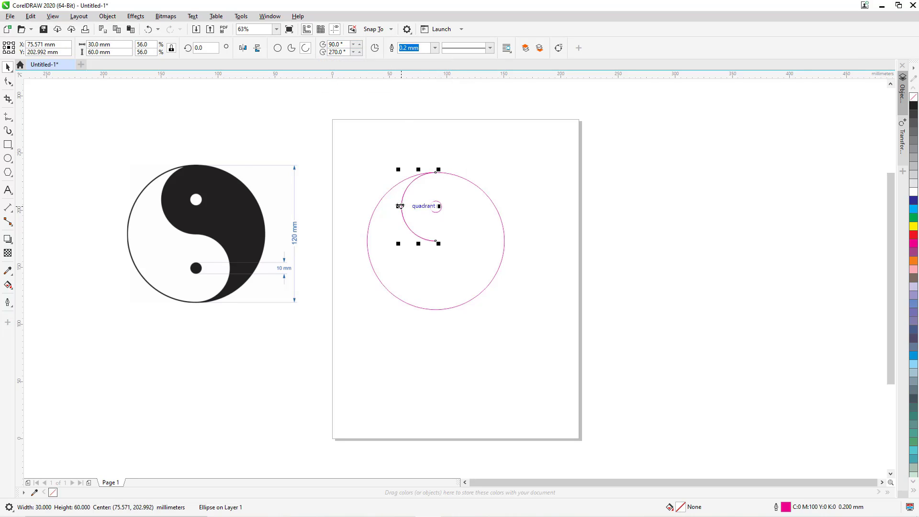
Make a horizontally mirrored copy of the arc and flip it down into the lower half to complete the S-curve.
drag(400, 206, 435, 205)
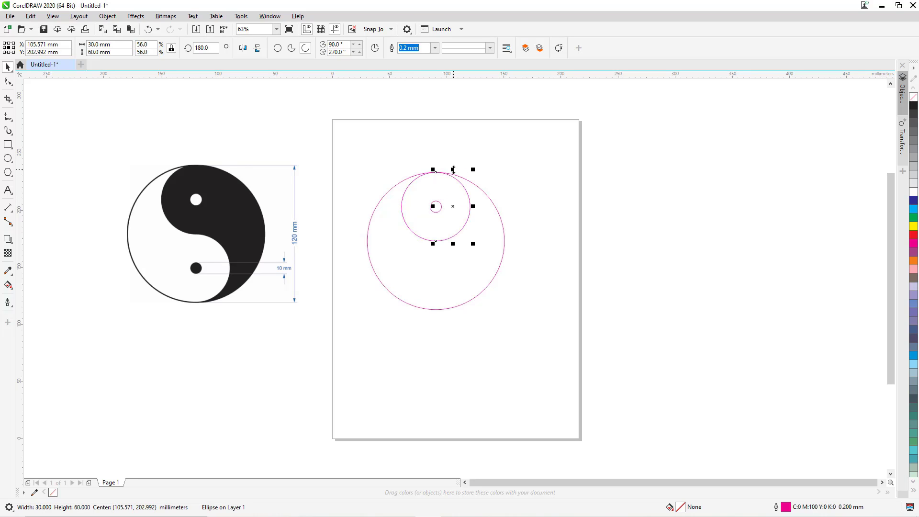
drag(453, 170, 453, 239)
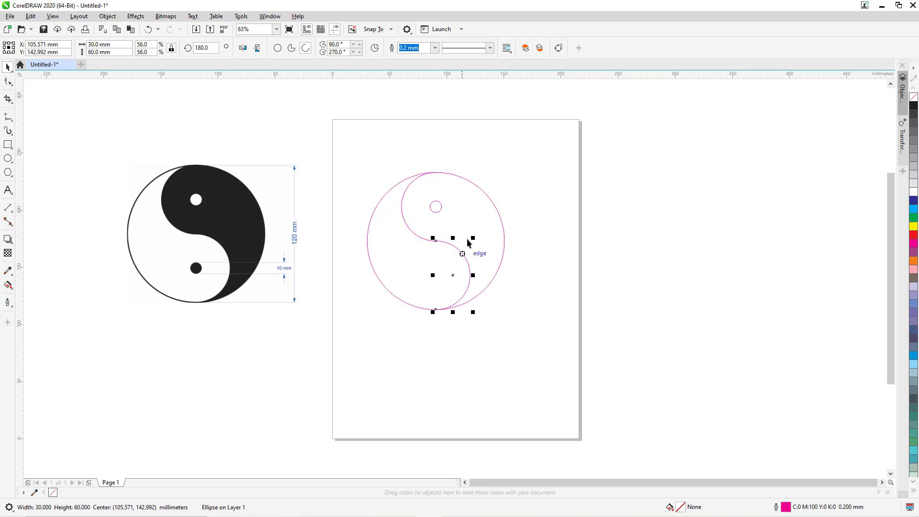
click(455, 127)
Create a copy of the 10 mm circle aligned to the vertical centre of the lower arc.
drag(405, 157, 451, 218)
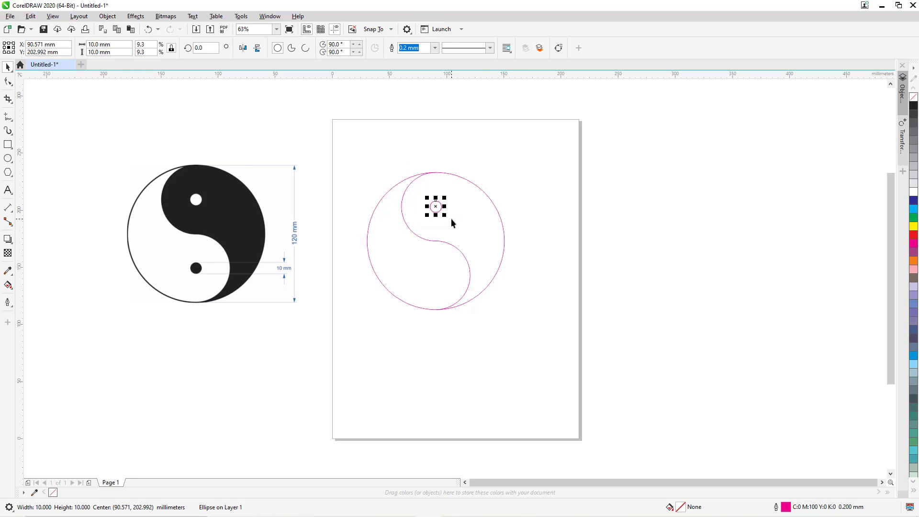
shift+click(466, 264)
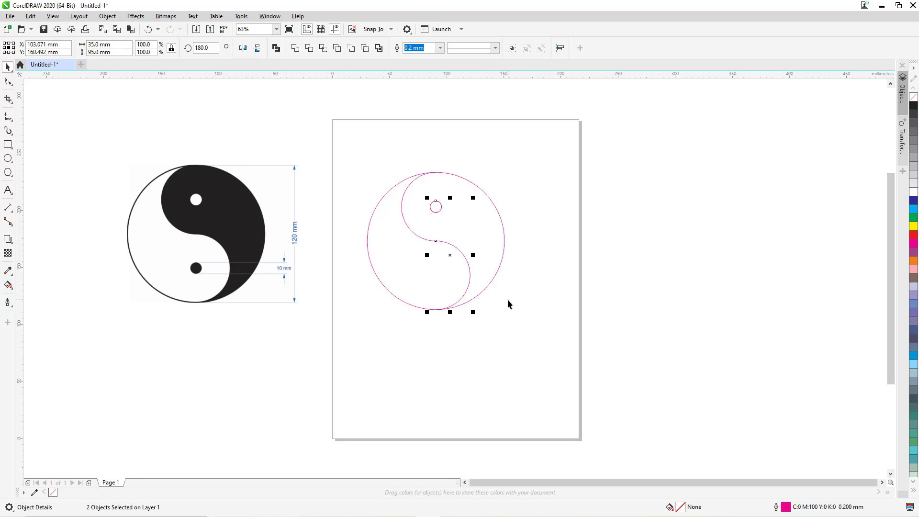
key(e)
click(675, 249)
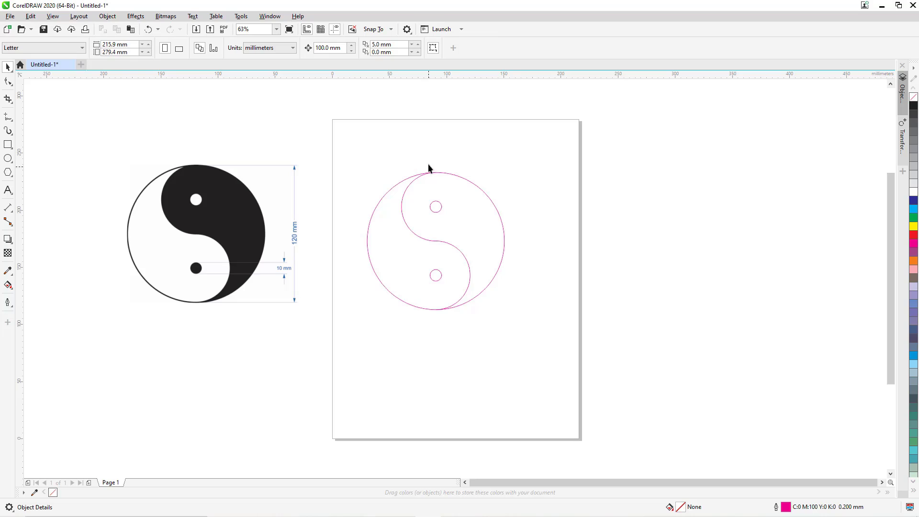
Move both 10 mm circles 100 mm to the right, outside the large circle.
drag(425, 158, 448, 289)
key(Right)
click(414, 127)
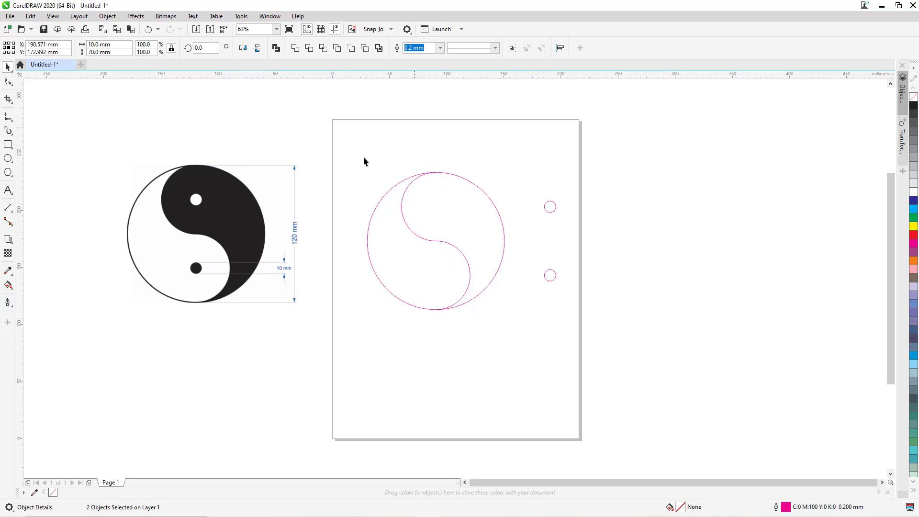
Use Smart Fill to create orange-filled shapes from both halves of the large circle.
click(10, 290)
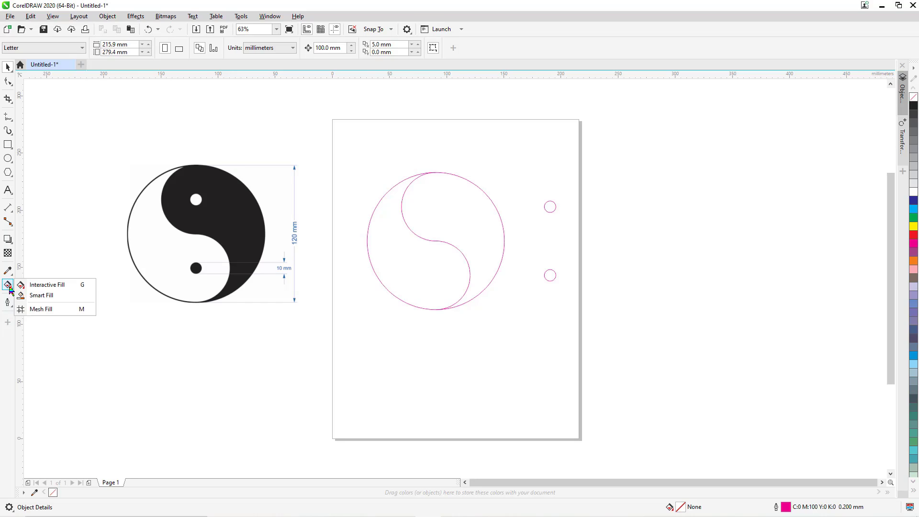
click(49, 301)
click(431, 271)
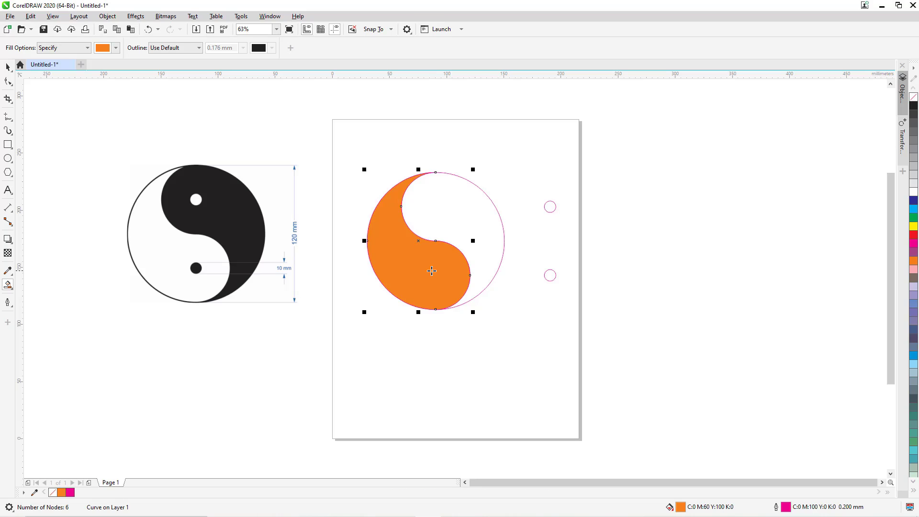
click(460, 217)
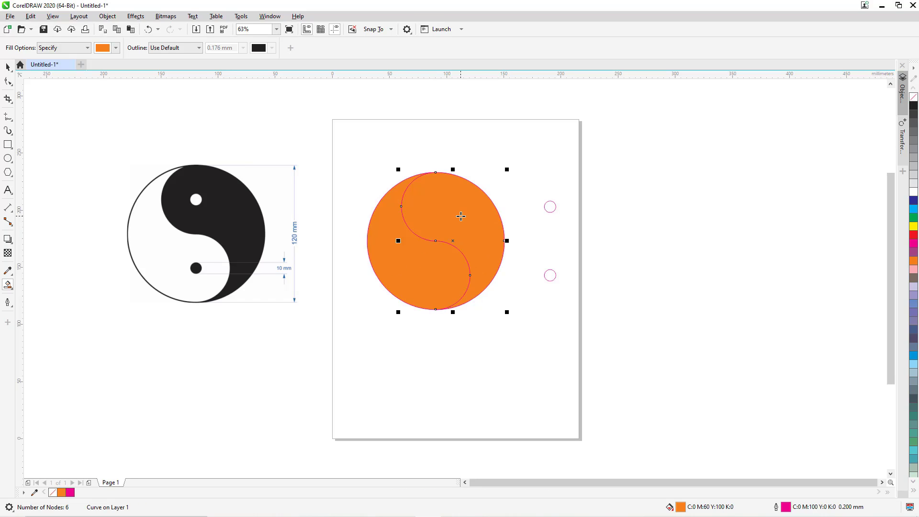
Set the outlines of the large circle, its arcs and both filled halves to 1 mm wide and black.
click(8, 67)
drag(341, 128, 518, 364)
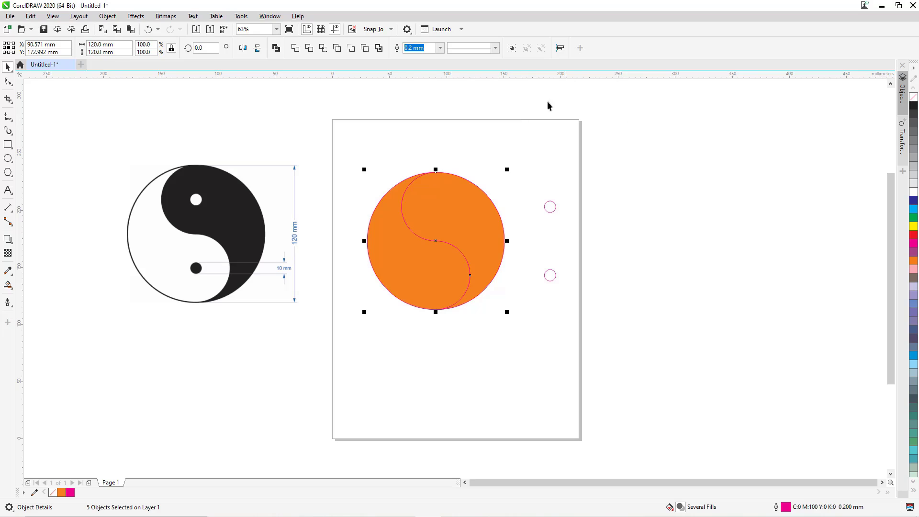
double_click(410, 48)
text(1)
key(Return)
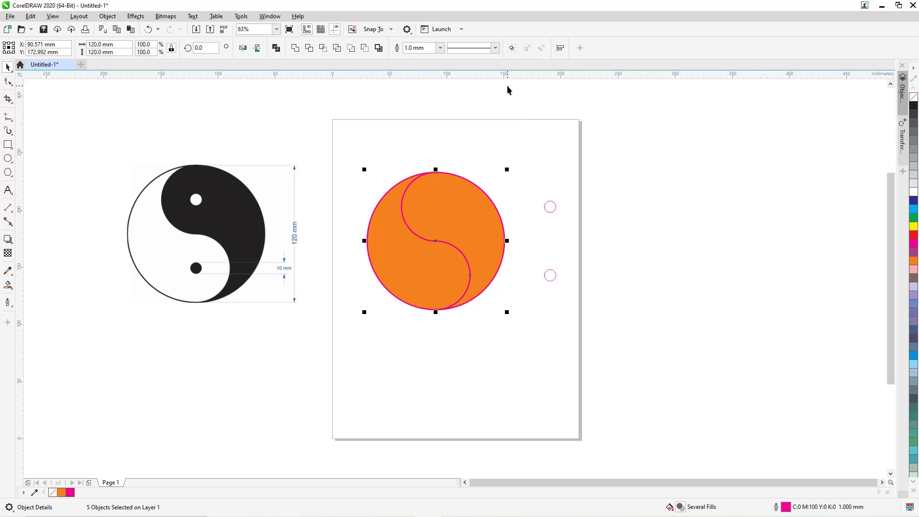
right_click(913, 105)
Fill the symbol's right half with black and its left half with white.
click(437, 209)
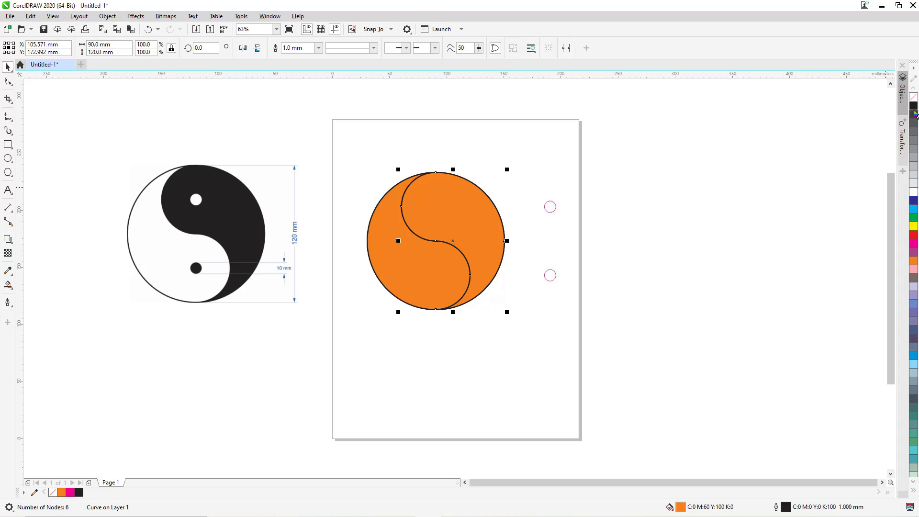
click(914, 108)
click(404, 266)
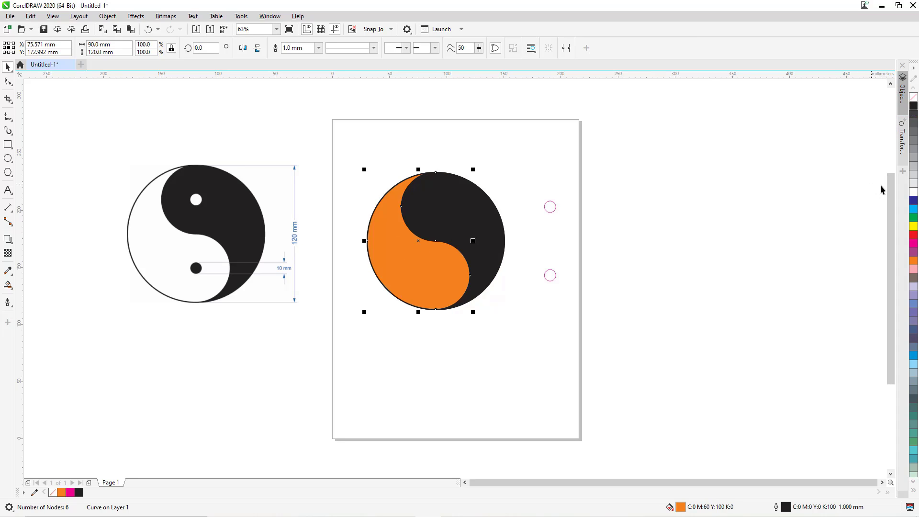
click(914, 191)
click(506, 178)
Fill both 10 mm circles with black and remove their outlines.
drag(508, 158, 597, 312)
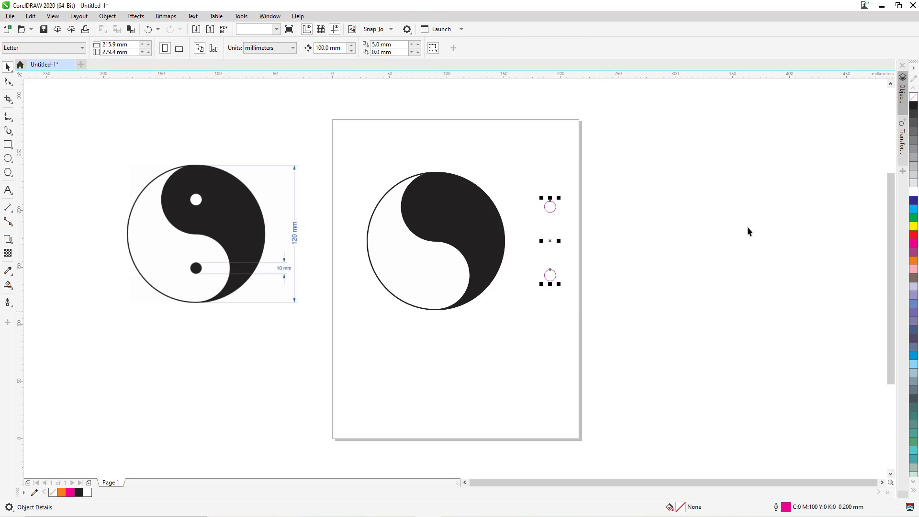
click(913, 109)
right_click(913, 96)
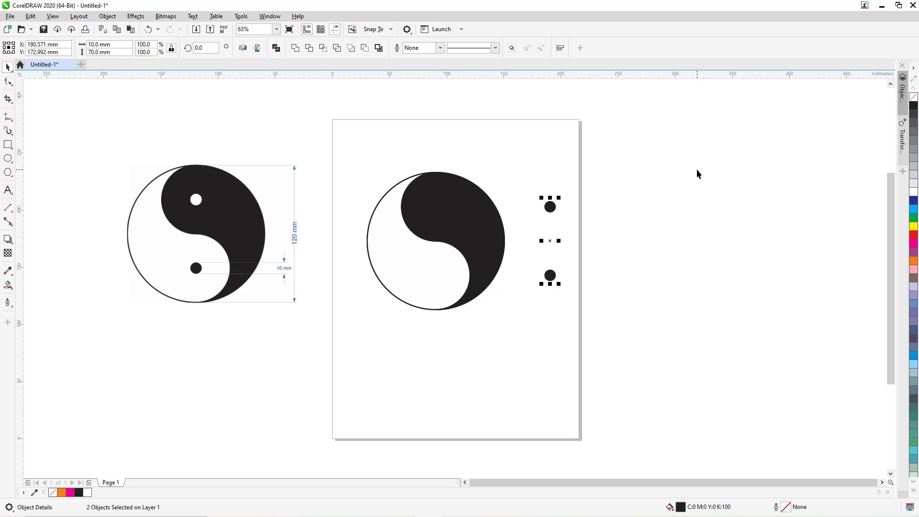
Fill the upper 10 mm circle with white and deselect it.
click(545, 168)
click(550, 207)
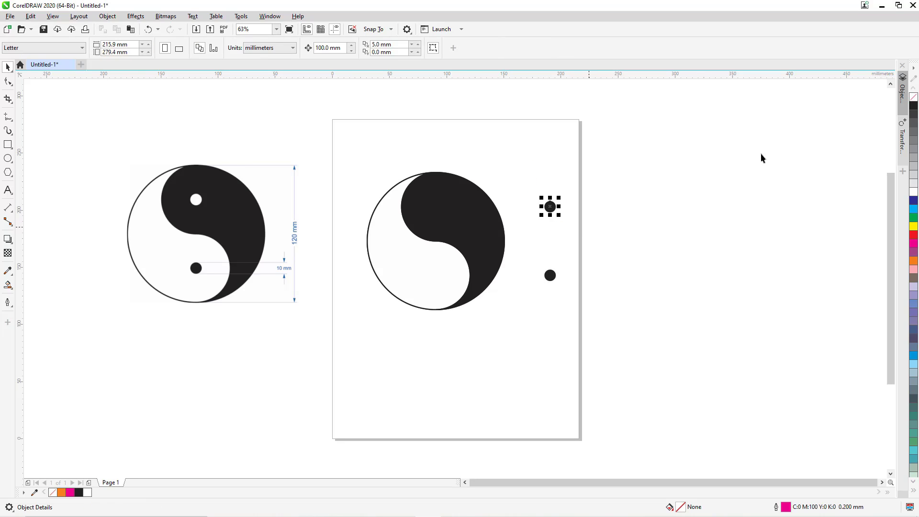
click(913, 193)
key(Escape)
Move the symbol's black half and white half 100 mm to the right so they sit around the two dots.
click(497, 210)
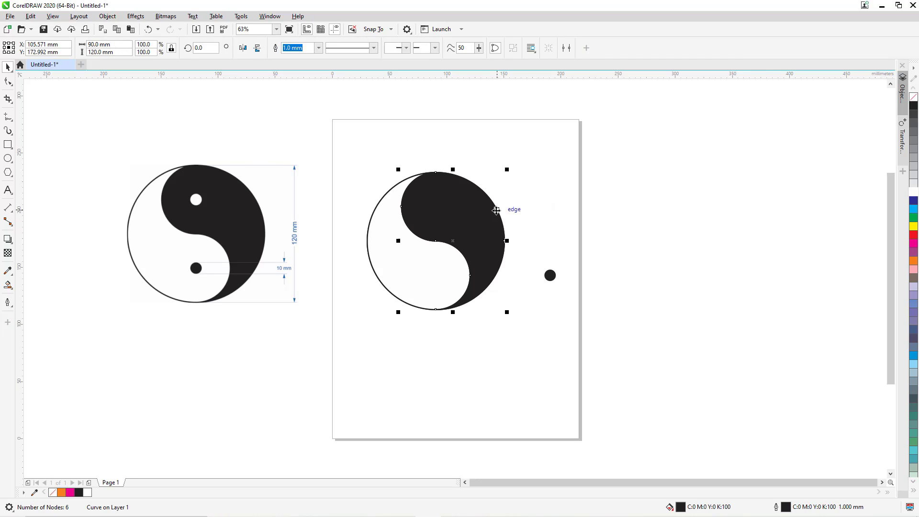
key(Right)
click(415, 269)
key(Right)
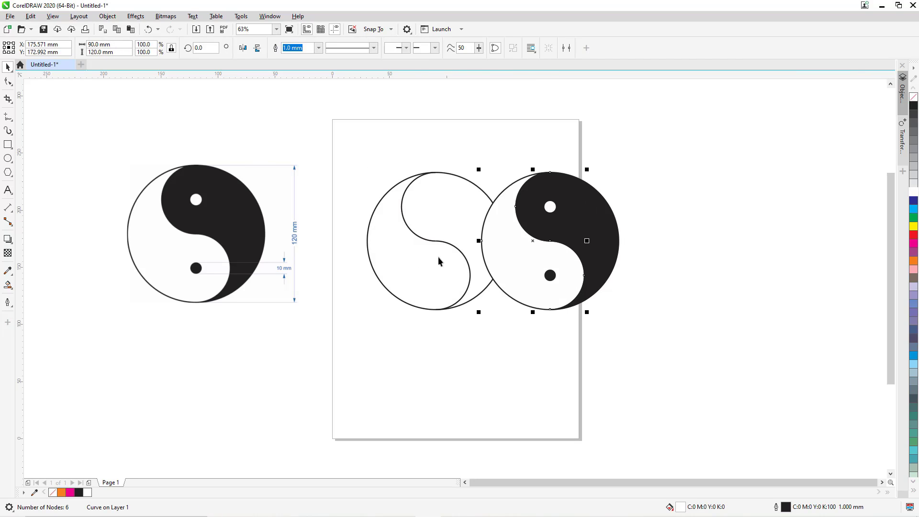
Delete the leftover large circle and arc outlines from the page.
click(512, 136)
drag(339, 130, 518, 379)
key(Delete)
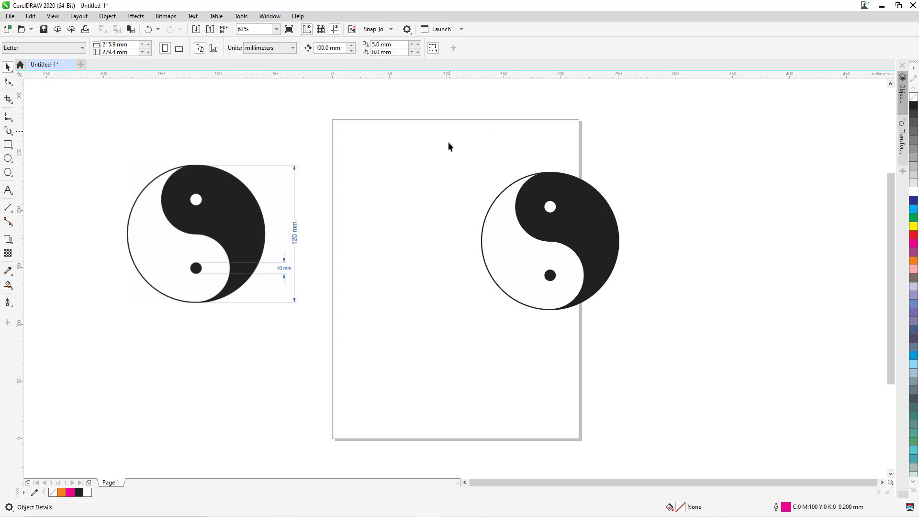
Group the two halves and two dots of the finished yin-yang symbol.
drag(448, 142, 690, 389)
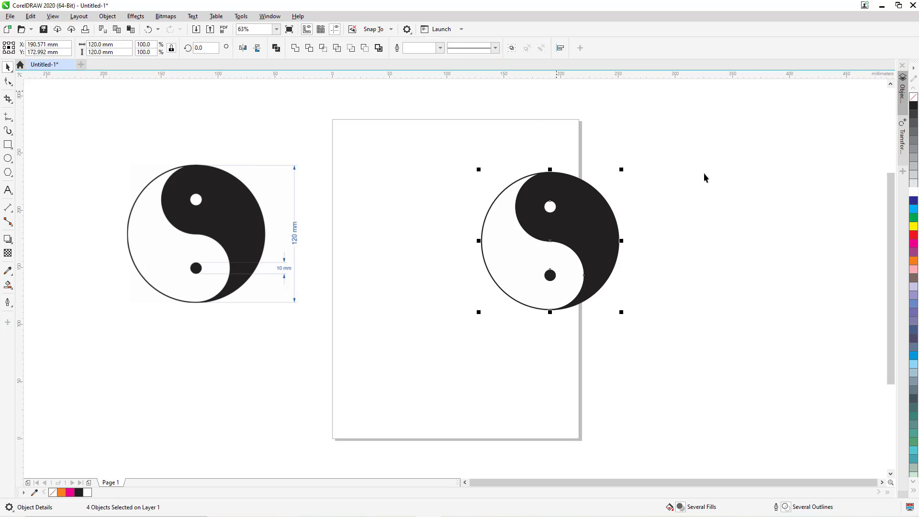
key(ctrl+g)
click(750, 190)
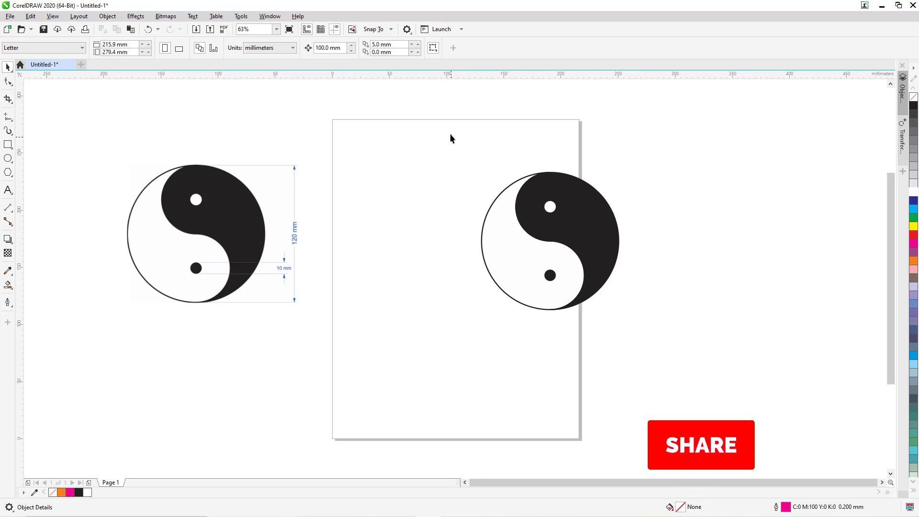
Delete the grouped yin-yang symbol and the yin-yang reference image to clear the drawing.
drag(441, 141, 691, 402)
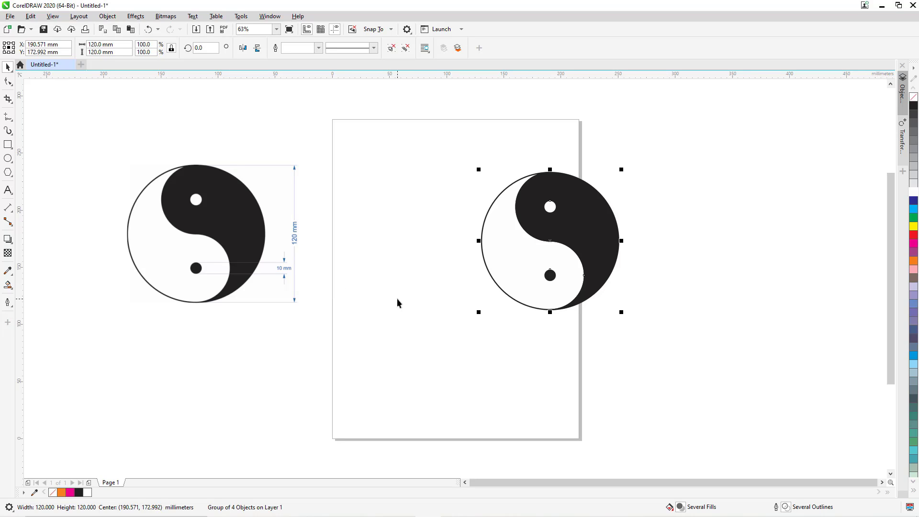
key(Delete)
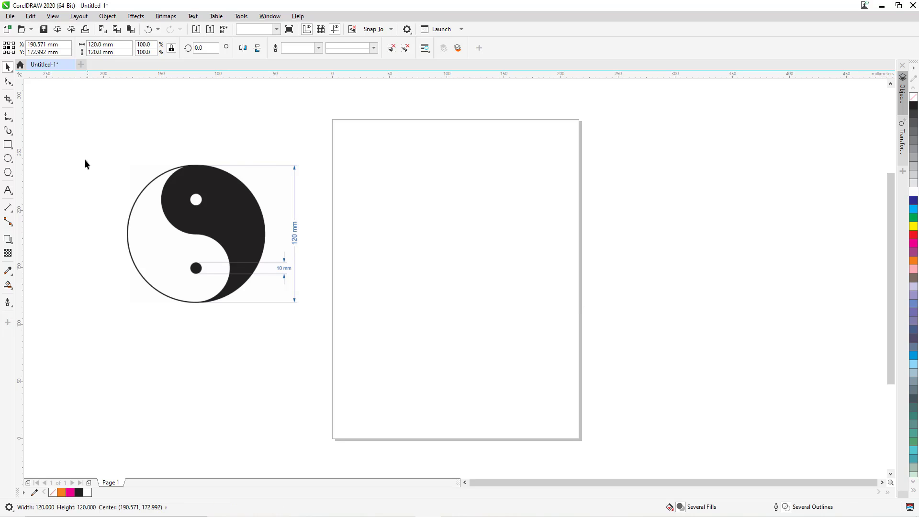
drag(85, 129, 373, 363)
key(Delete)
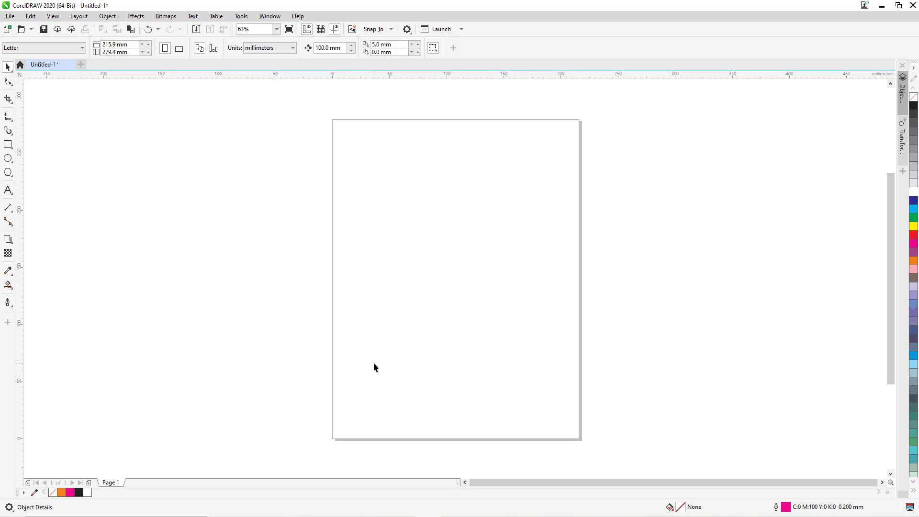
Import the Khung-Hinh picture from the Desktop and position it beside the page's left edge.
key(ctrl+i)
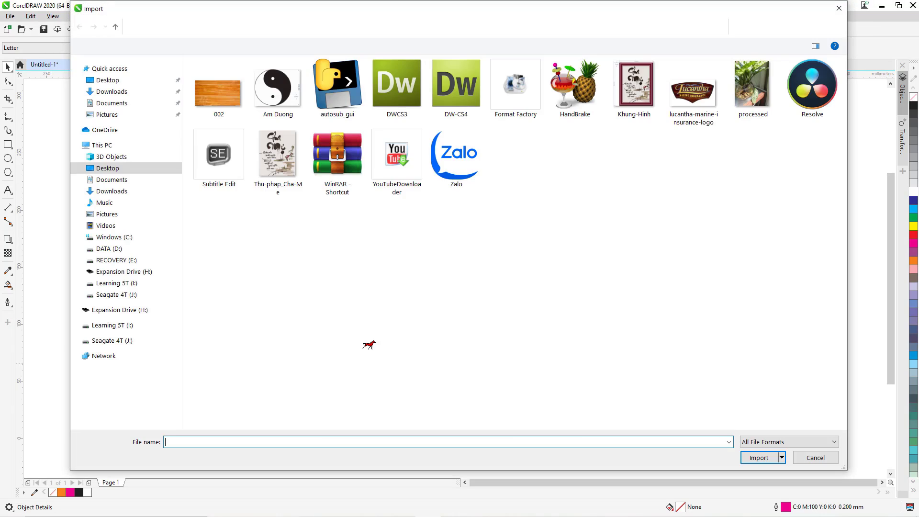
click(635, 96)
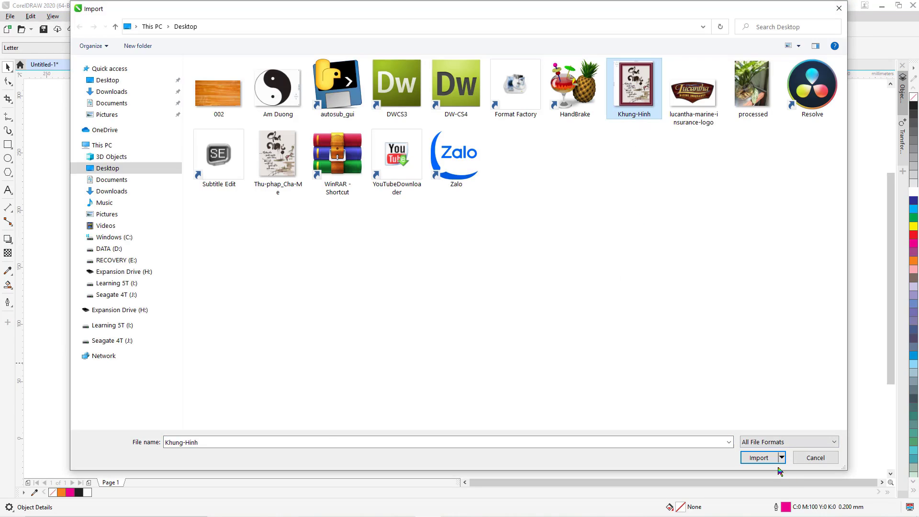
click(759, 457)
click(359, 200)
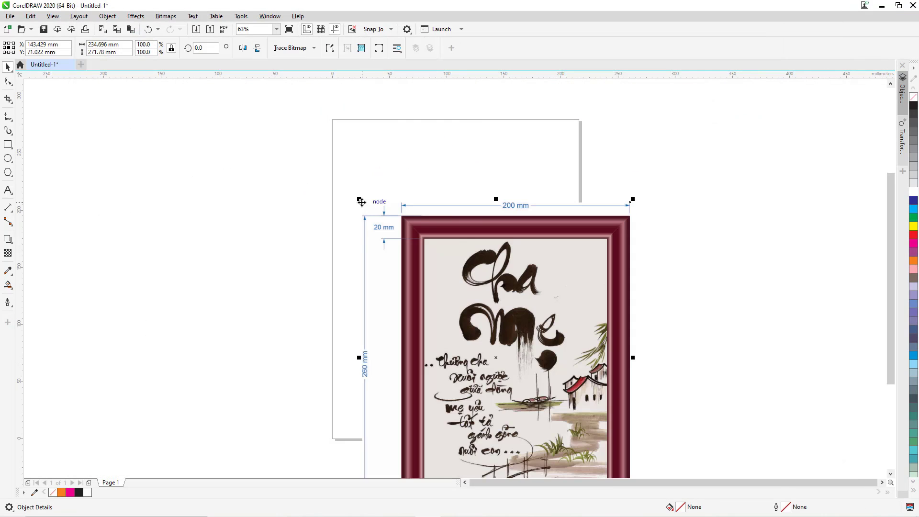
drag(607, 341, 300, 262)
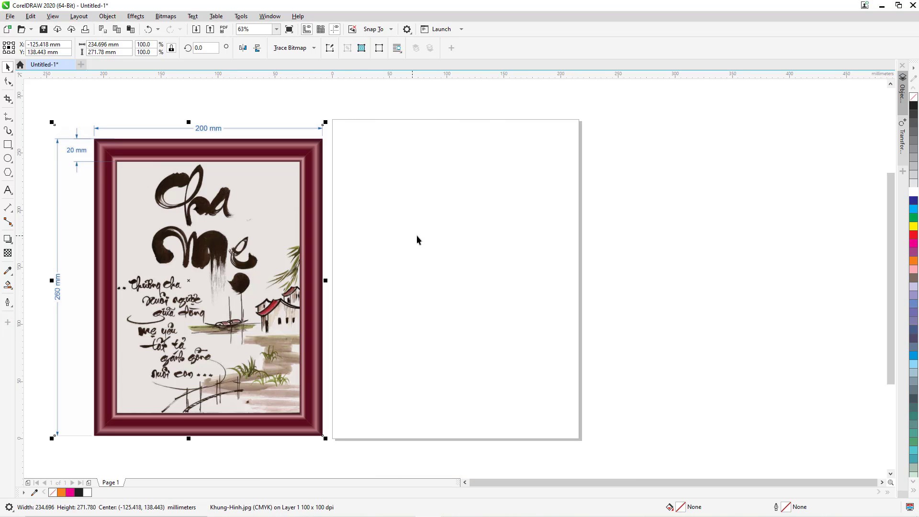
click(685, 284)
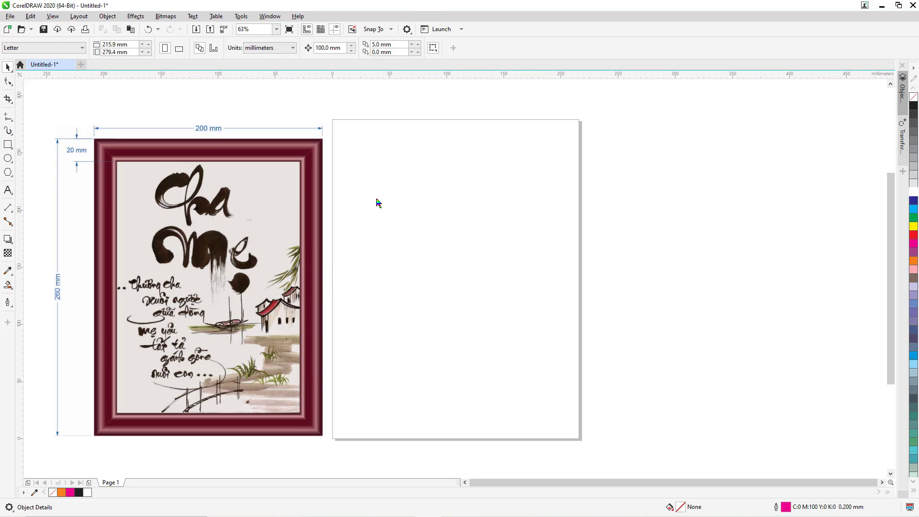
Draw a rectangle about 135 mm wide and 209 mm high on the page.
key(F6)
mouse_move(384, 172)
mouse_down()
mouse_move(505, 423)
mouse_move(540, 411)
mouse_up()
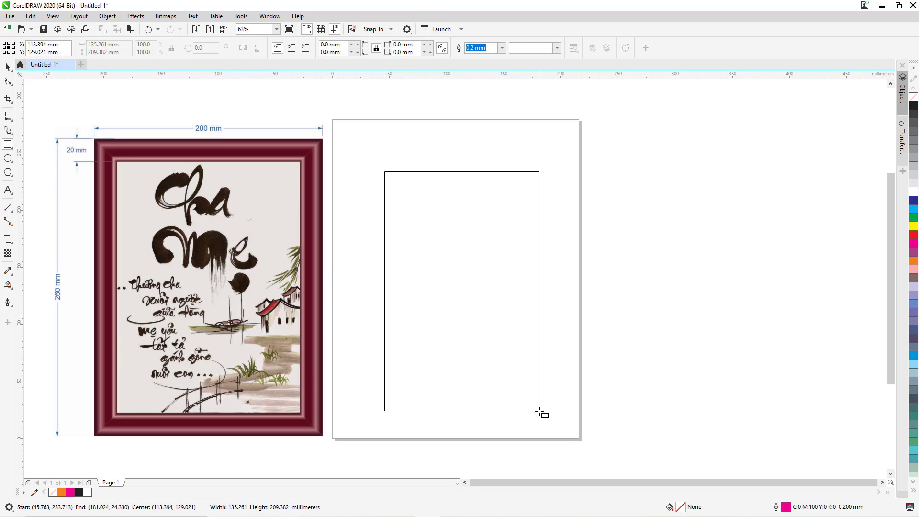
key(space)
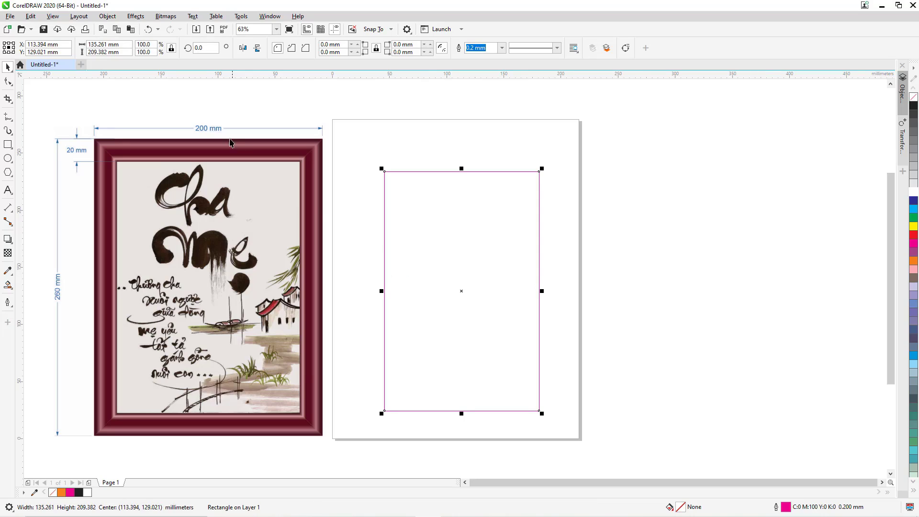
Unlock the rectangle's proportions, set its size to 200 mm by 260 mm, and centre it on the page.
click(172, 48)
double_click(93, 45)
text(20)
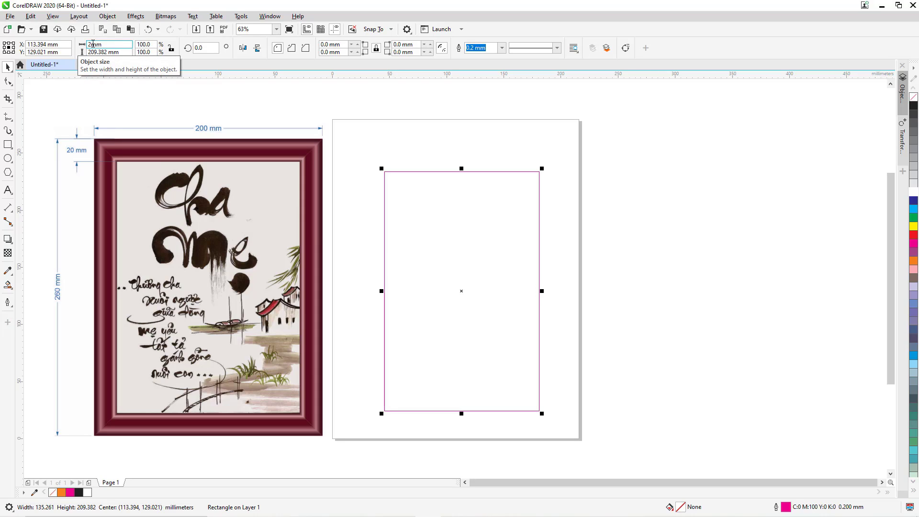
text(0)
key(Tab)
text(260)
key(Return)
key(p)
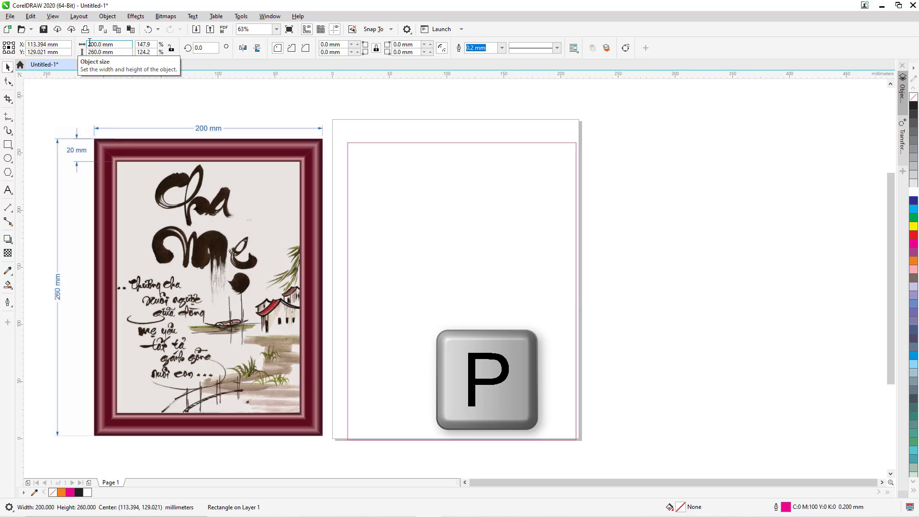
key(p)
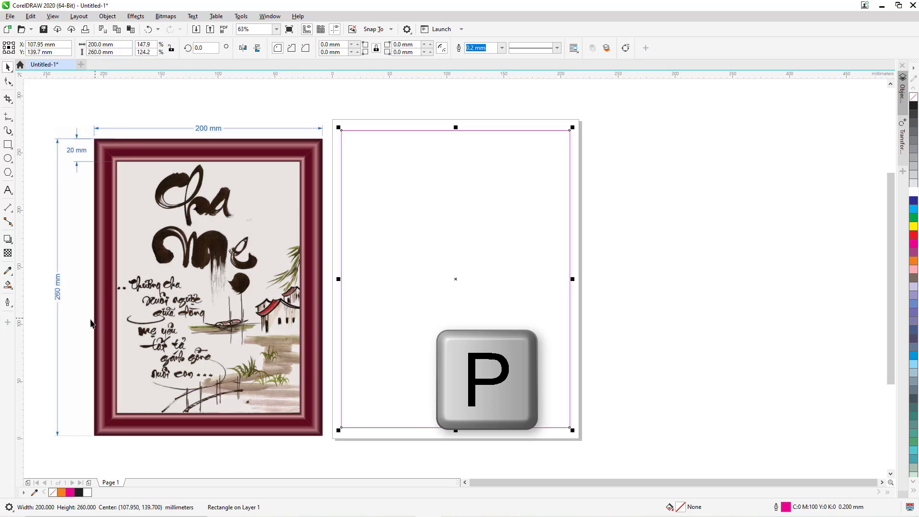
Apply a one-step inward contour to the rectangle with a 20 mm offset.
click(10, 241)
click(33, 250)
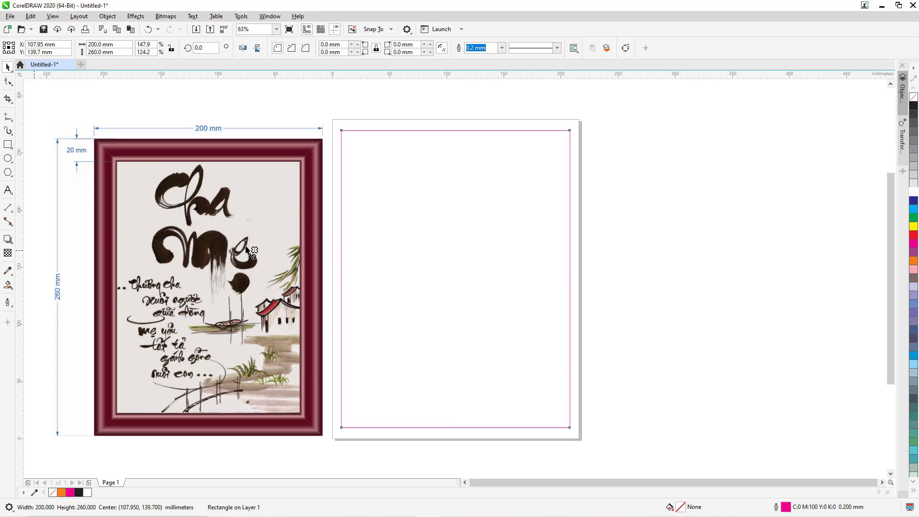
drag(344, 244, 359, 244)
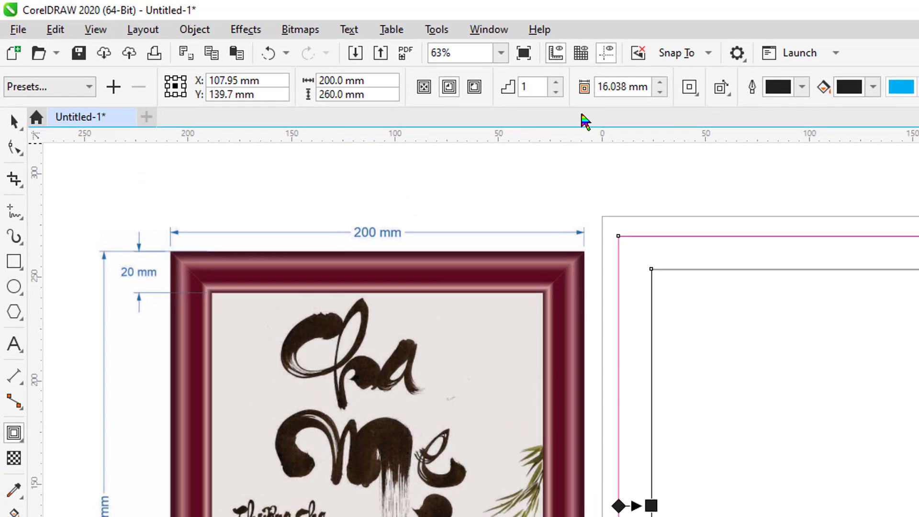
double_click(612, 84)
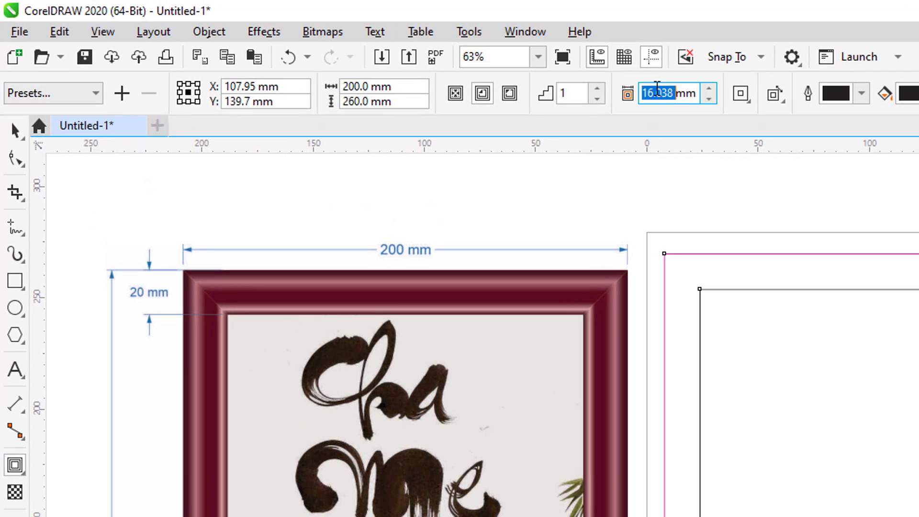
text(20)
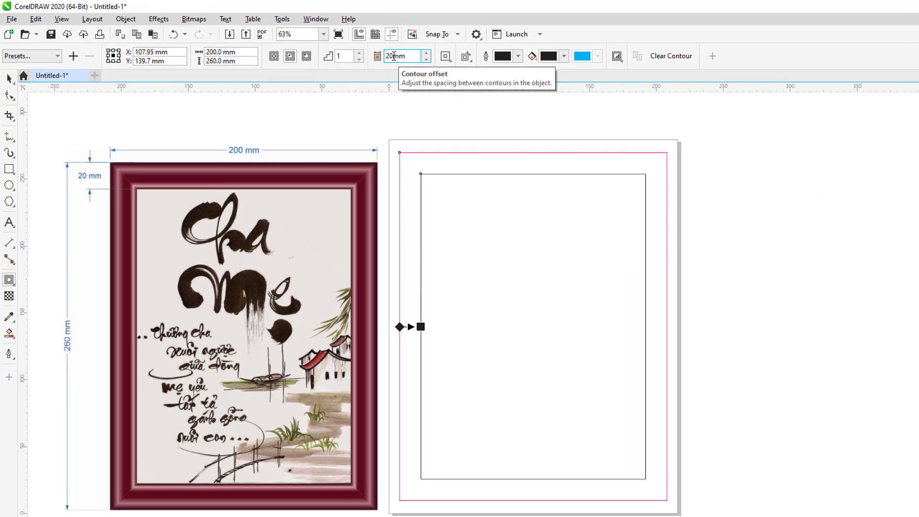
key(Return)
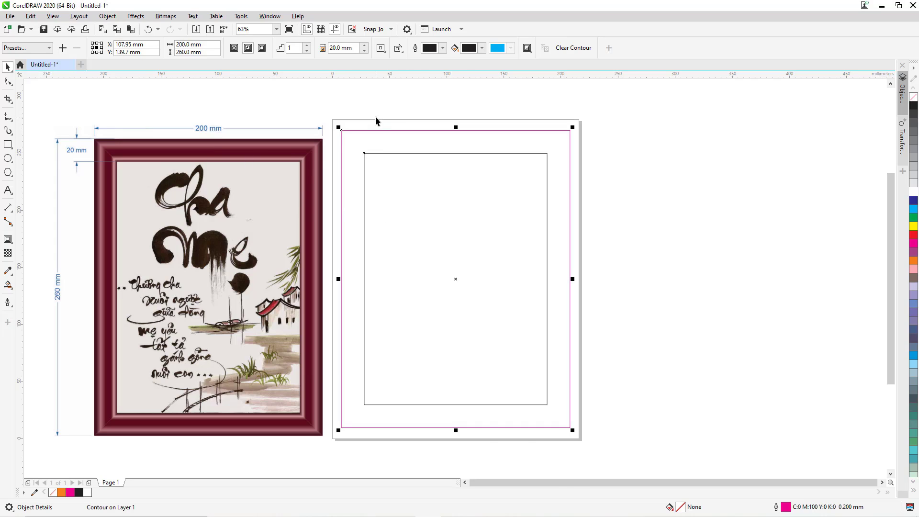
Break the contour apart into two separate rectangles and deselect them.
key(ctrl+k)
click(106, 16)
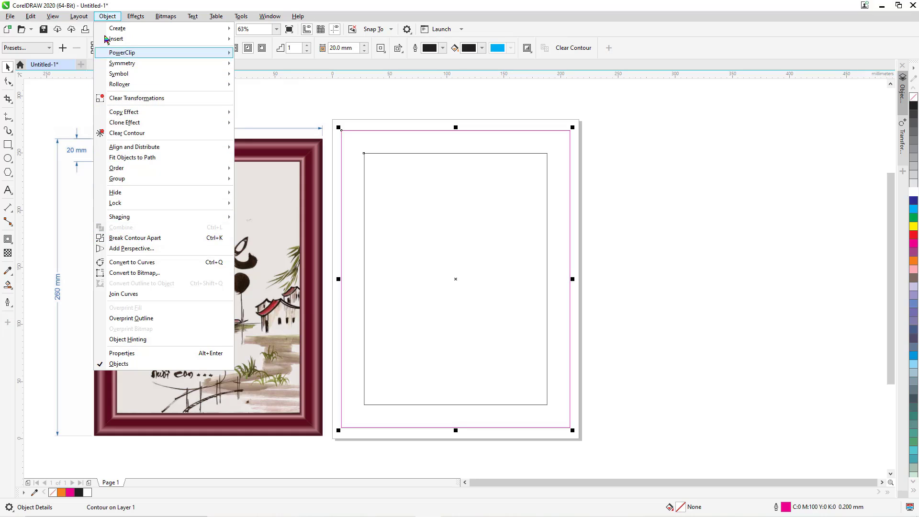
click(237, 60)
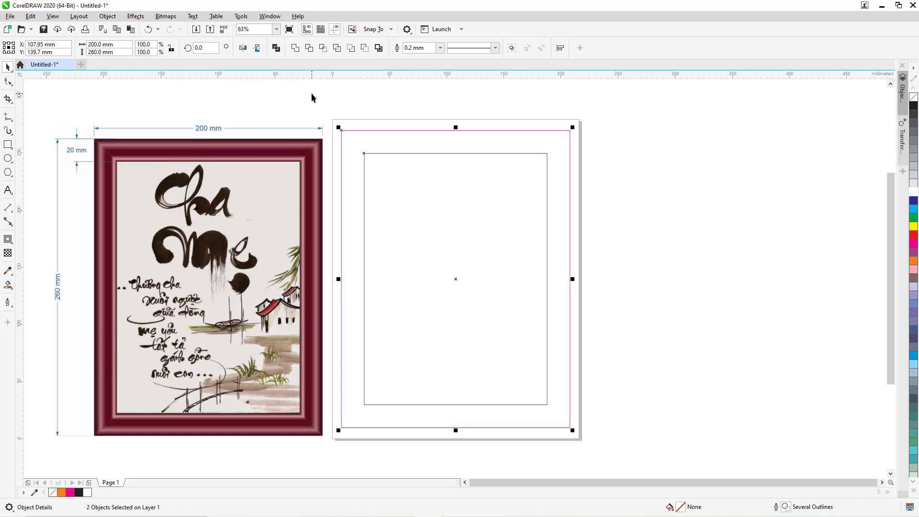
click(386, 204)
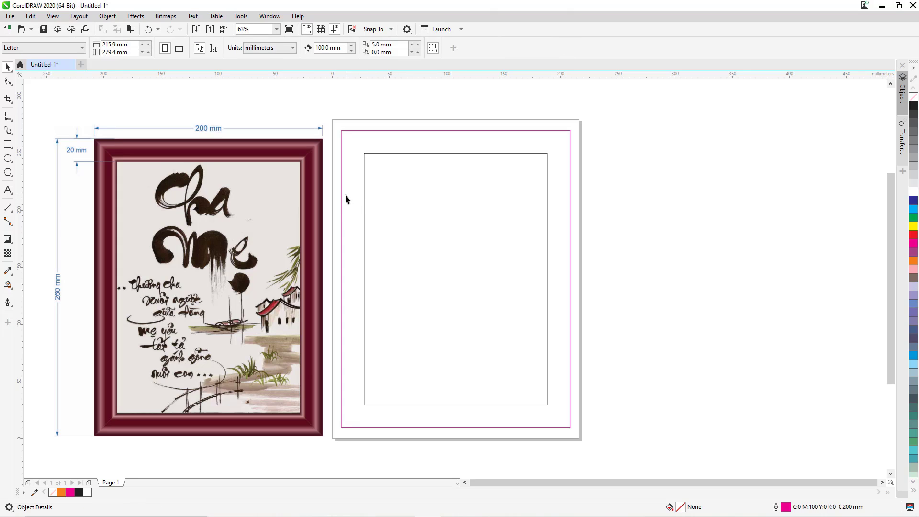
Draw diagonal mitre lines joining the outer and inner rectangle corners at the frame's upper-left, lower-left and lower-right.
click(8, 118)
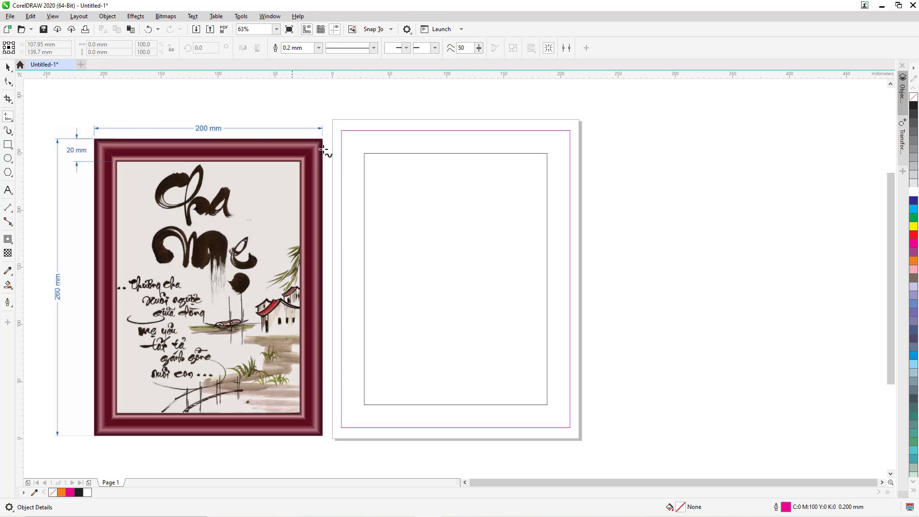
click(342, 130)
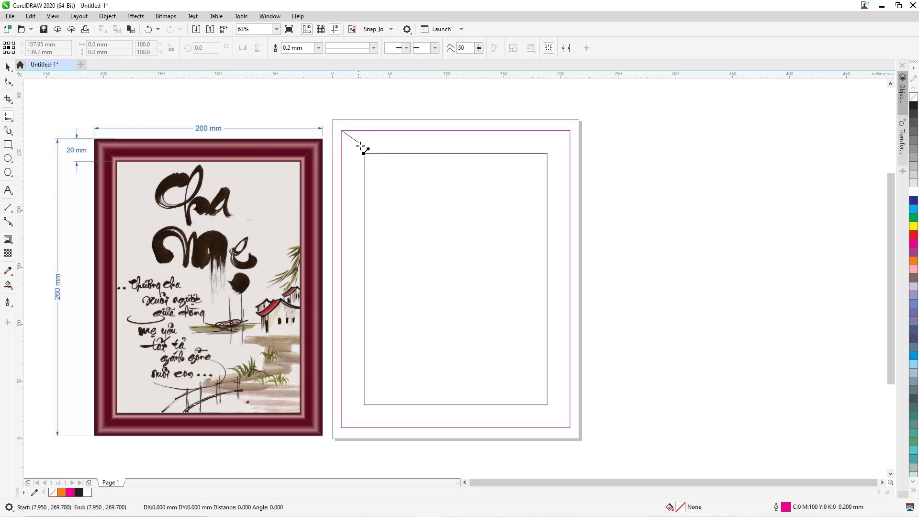
click(364, 153)
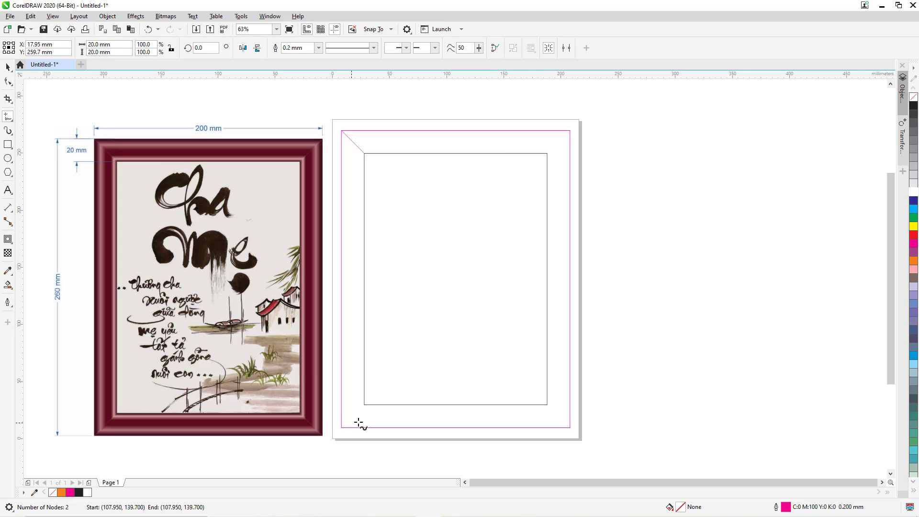
click(342, 428)
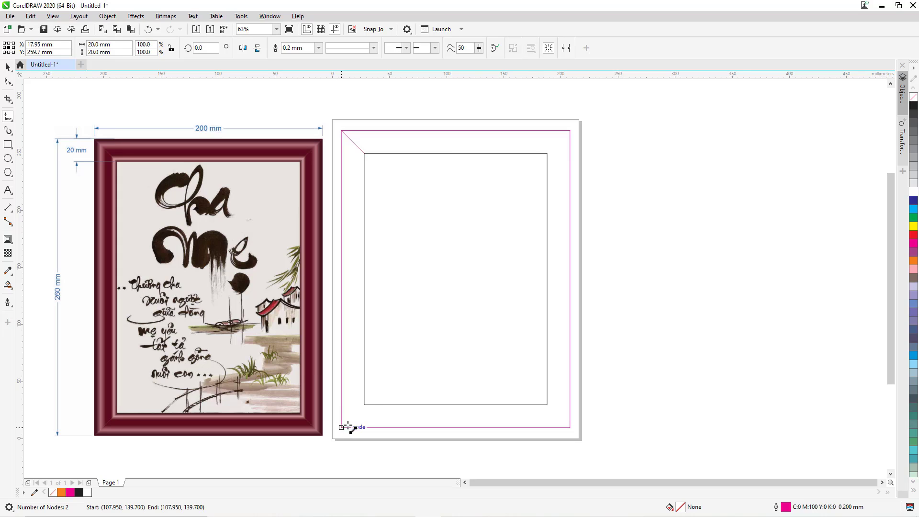
click(364, 405)
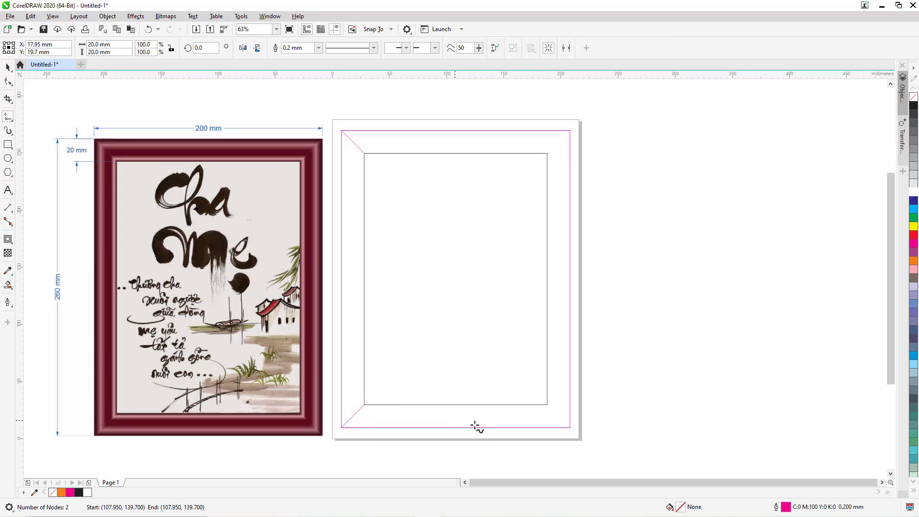
click(570, 427)
click(547, 405)
key(space)
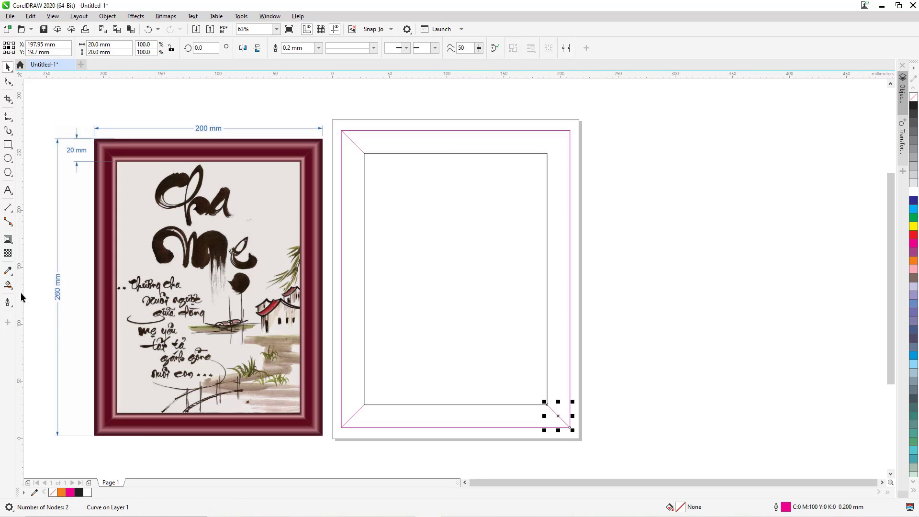
Use Smart Fill to create an orange-filled shape from the frame's left side.
click(9, 286)
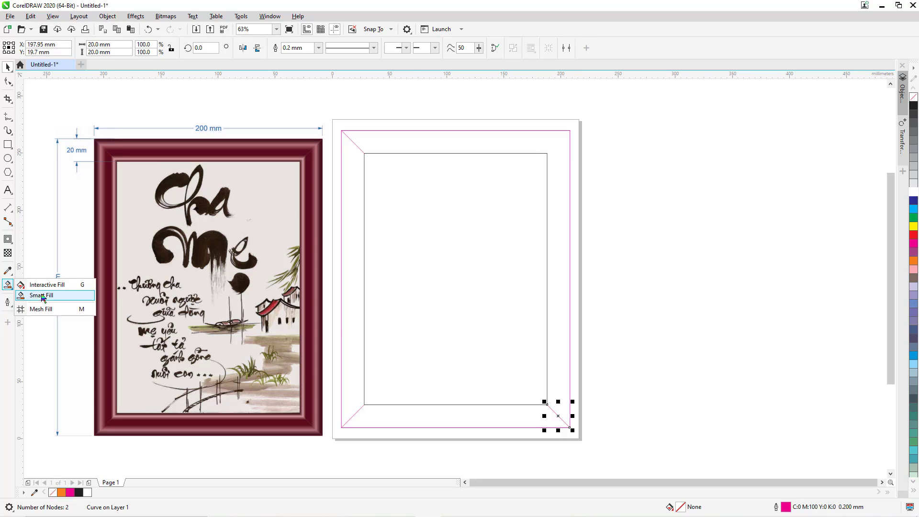
click(42, 296)
click(345, 257)
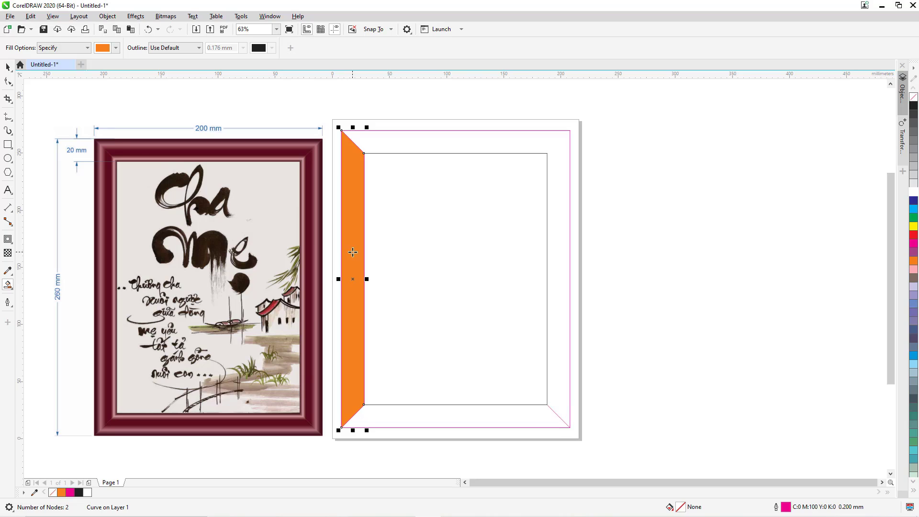
Create an orange-filled shape from the frame's bottom side with Smart Fill and deselect it.
click(440, 421)
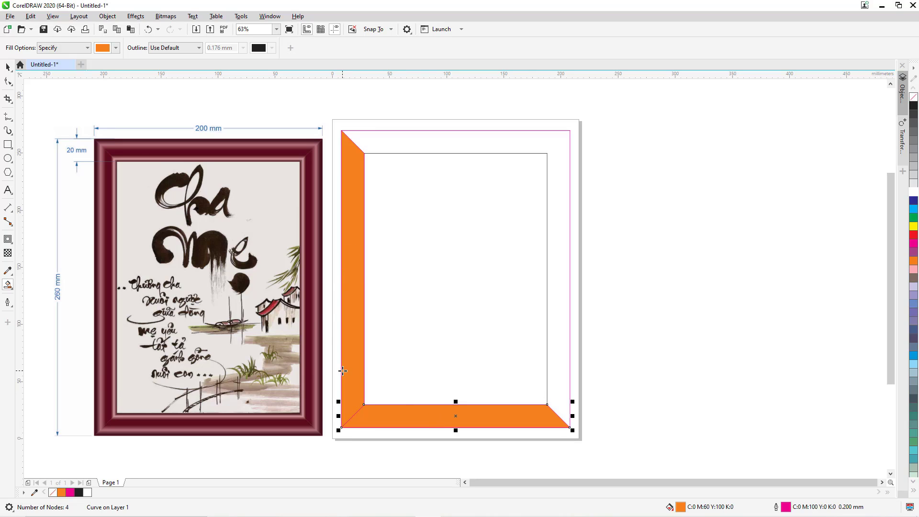
click(8, 67)
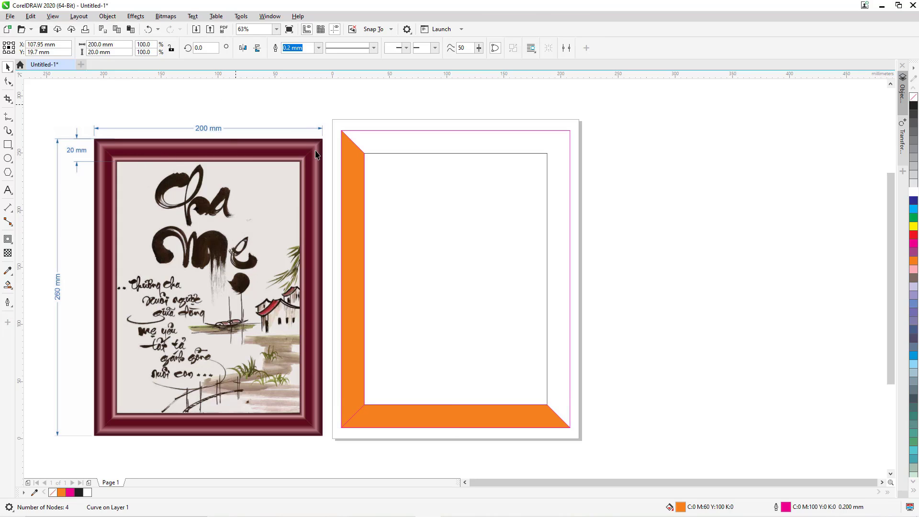
key(Escape)
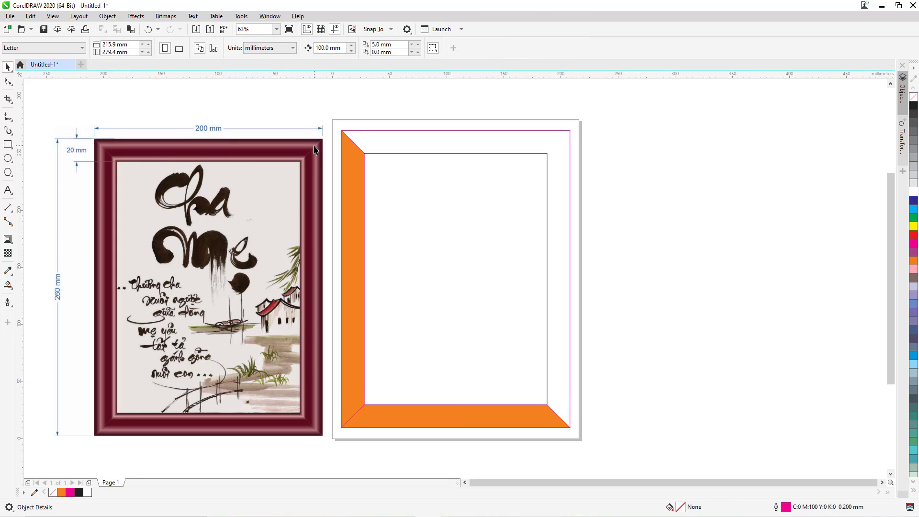
Draw a square about 18.4 mm wide above the reference frame image.
click(8, 145)
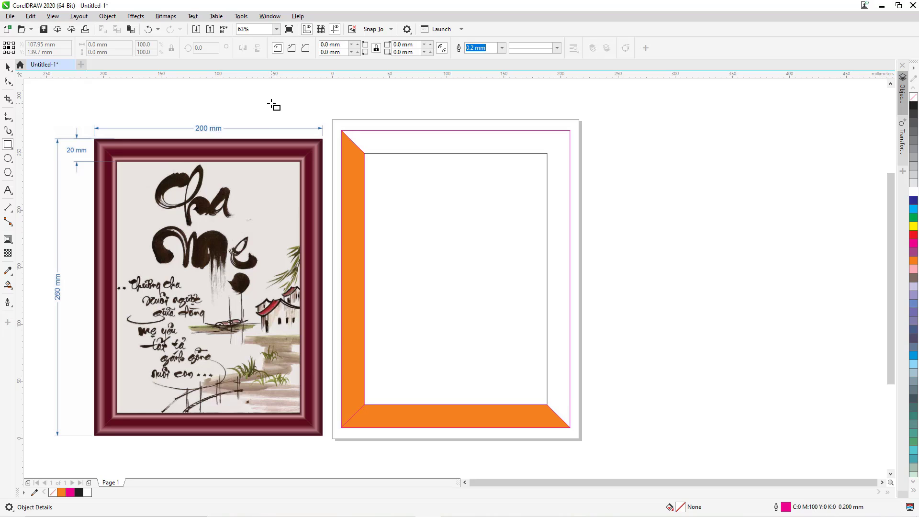
drag(261, 93, 282, 114)
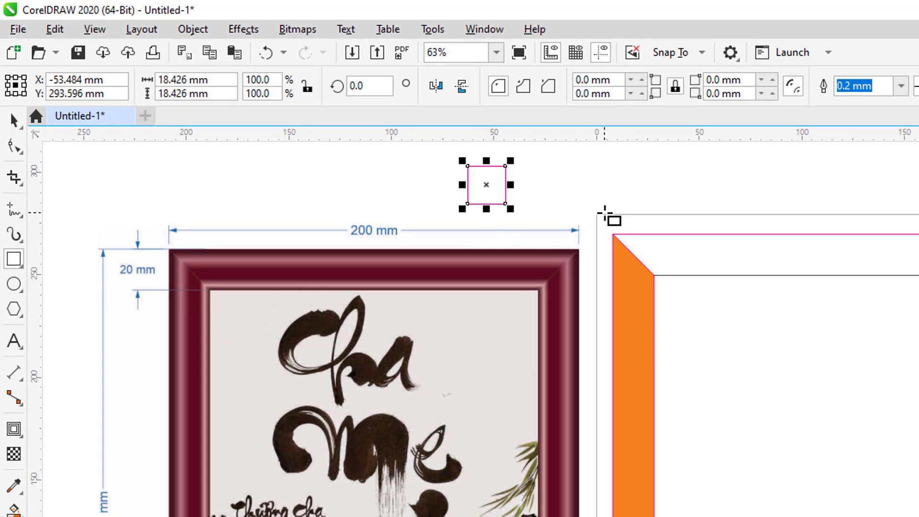
key(space)
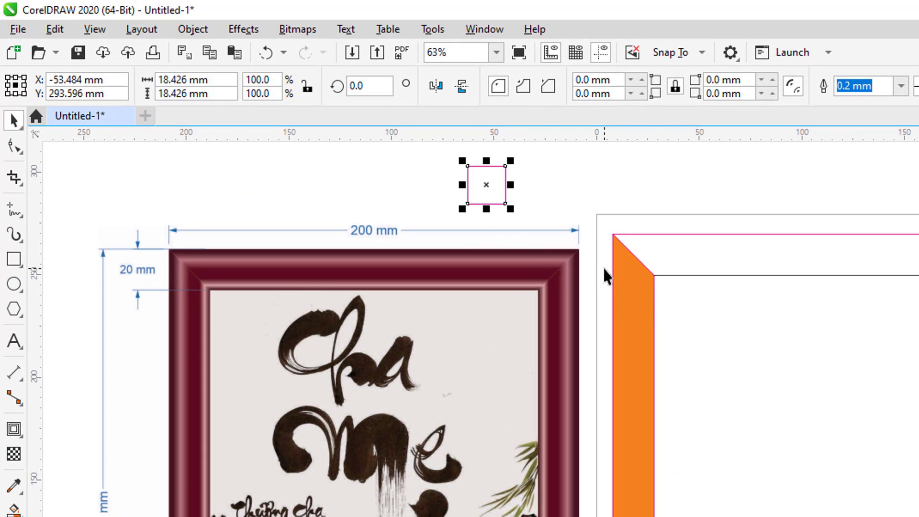
Resize the square to 20 × 20 mm with its proportions locked and move it above the reference frame's upper-left corner.
double_click(172, 80)
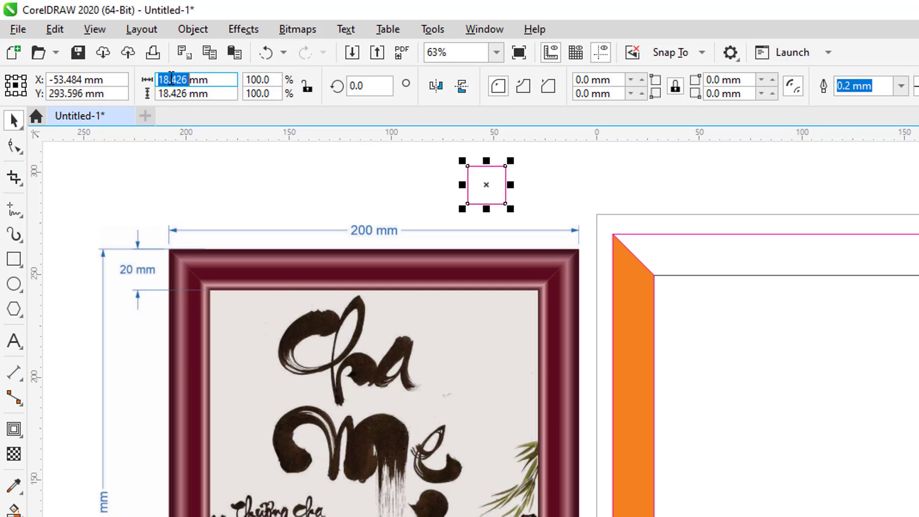
click(308, 87)
double_click(173, 81)
text(20)
key(Return)
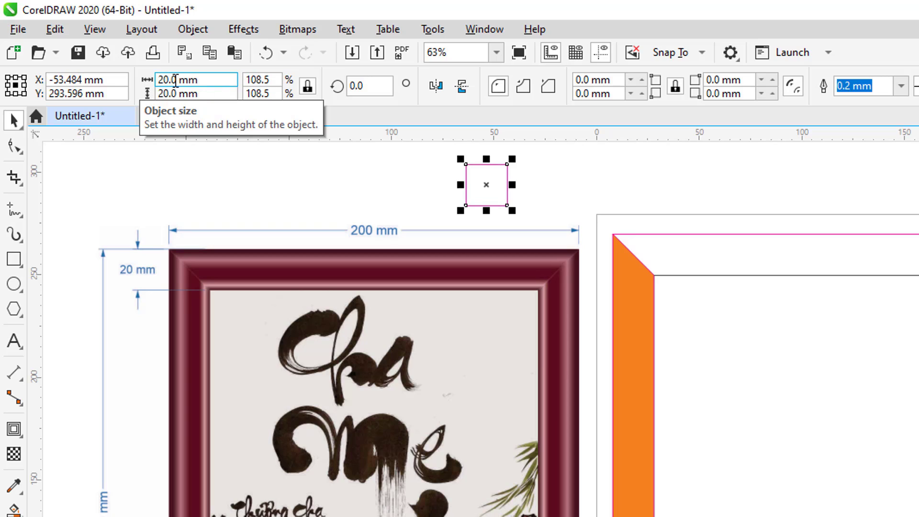
click(405, 186)
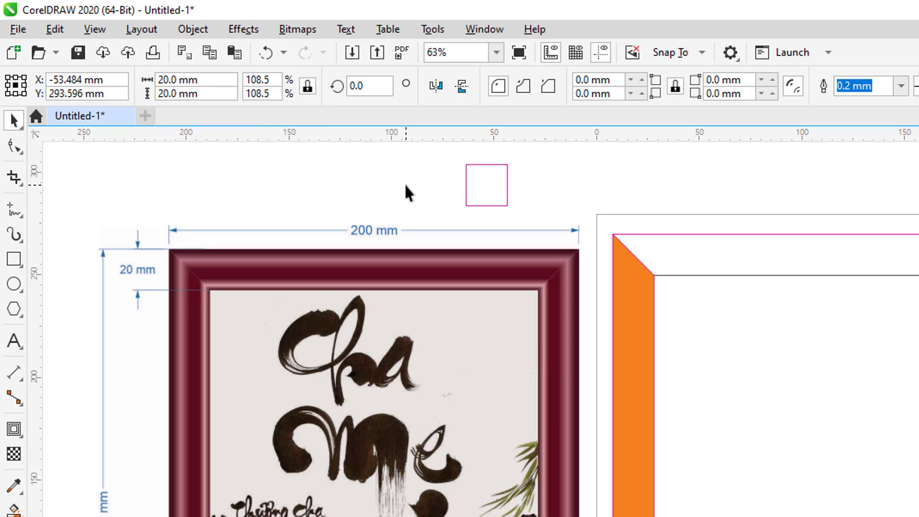
drag(479, 176, 203, 183)
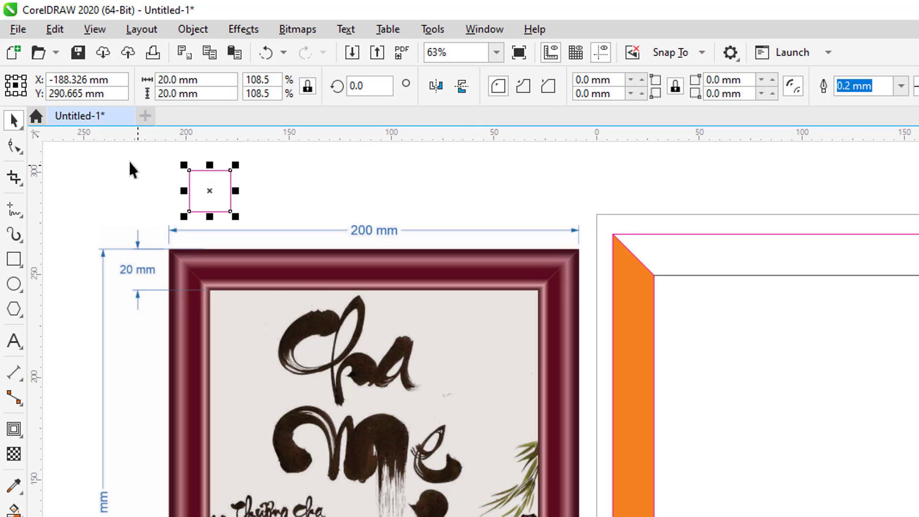
Apply a horizontal black-to-white linear gradient across the square with Interactive Fill and shift the square slightly left over the frame's left side.
key(z)
drag(115, 154, 374, 424)
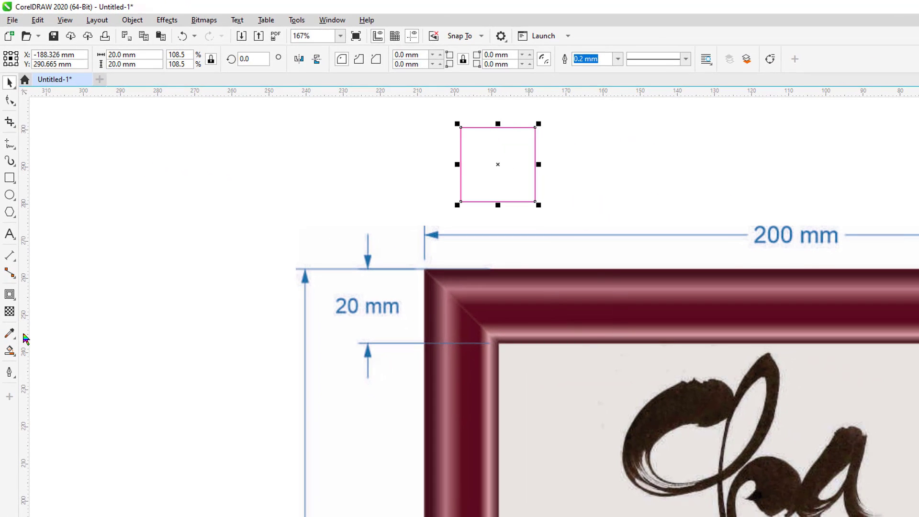
click(12, 298)
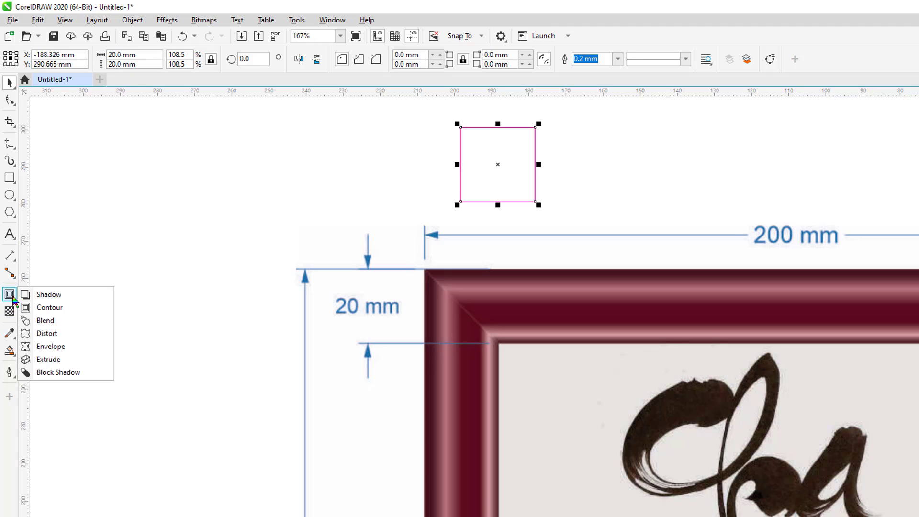
click(12, 355)
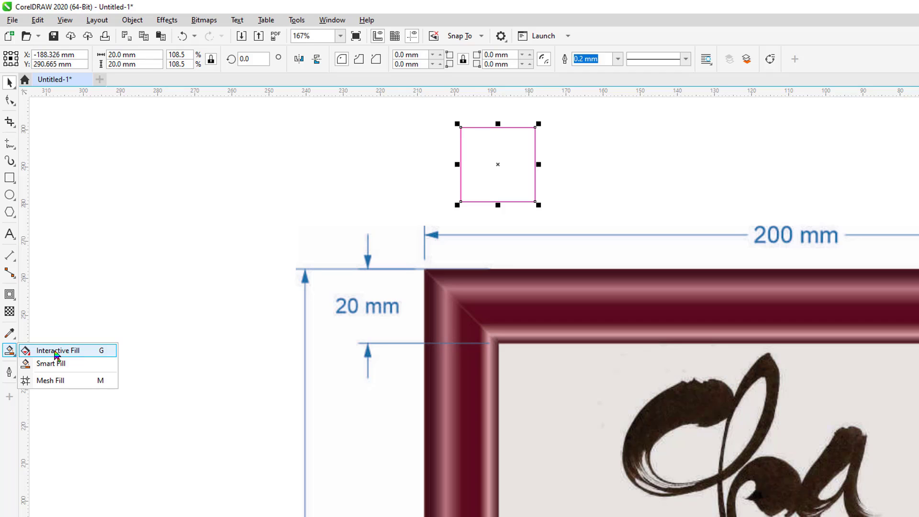
click(56, 355)
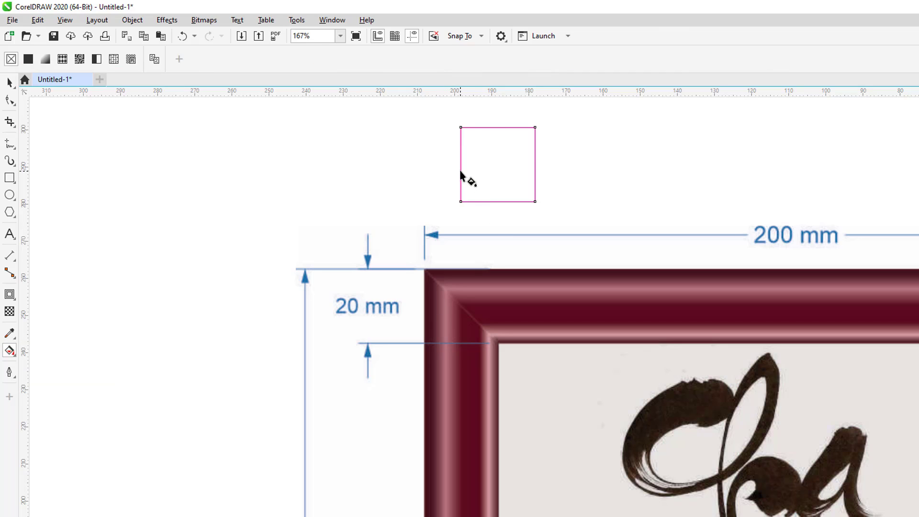
drag(462, 171, 543, 184)
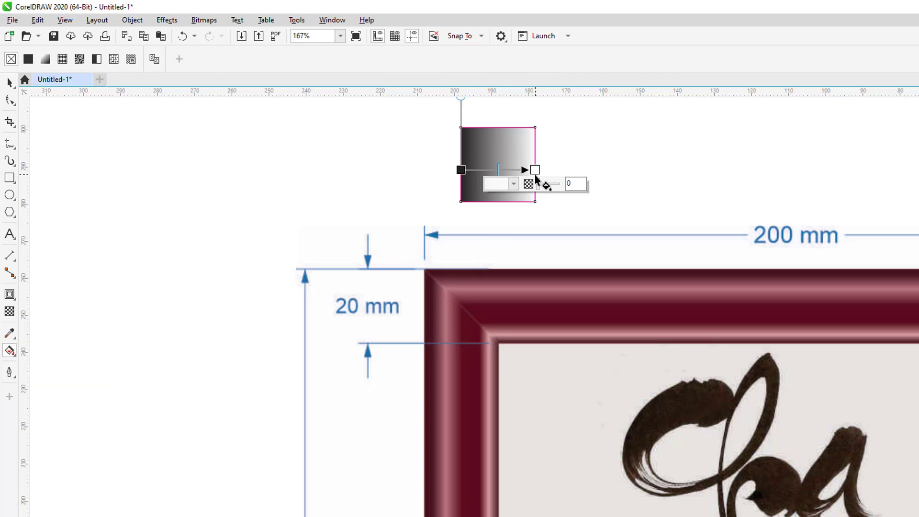
key(space)
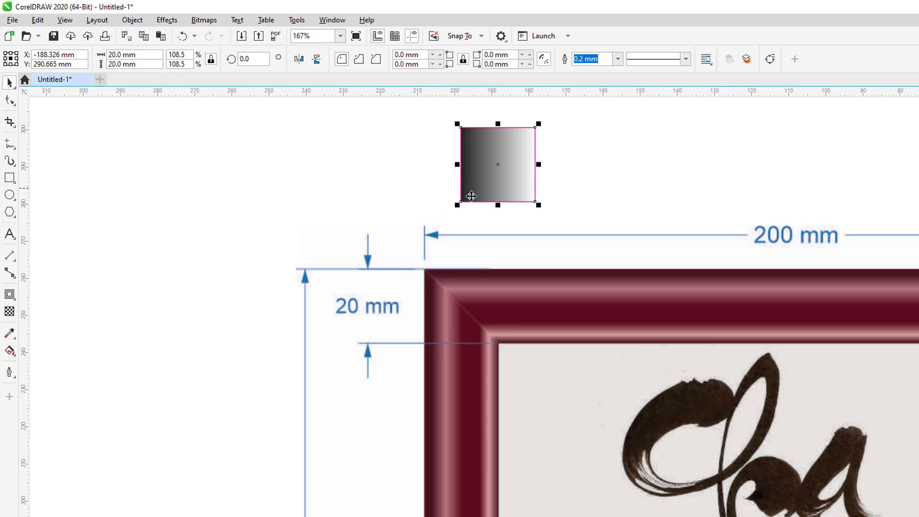
drag(501, 187, 479, 187)
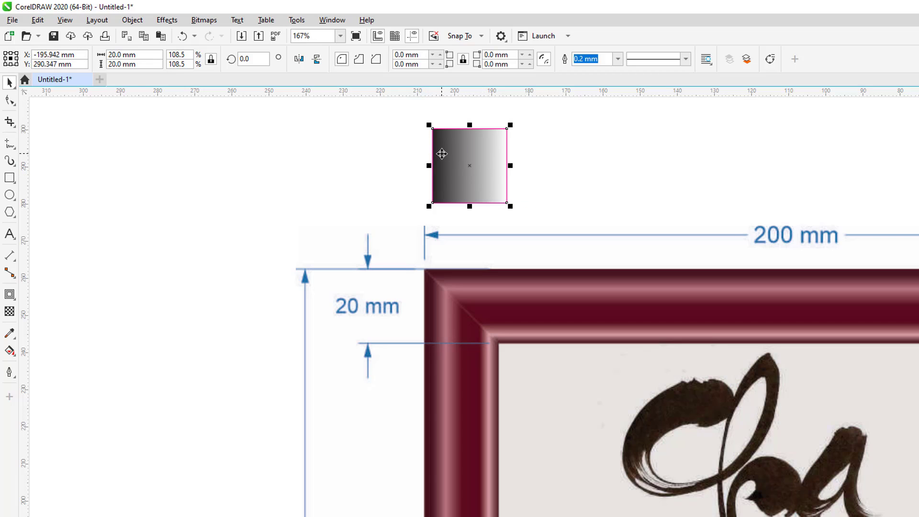
Recolour the gradient's start node with the dark maroon sampled from the outer edge of the reference frame's left side.
key(g)
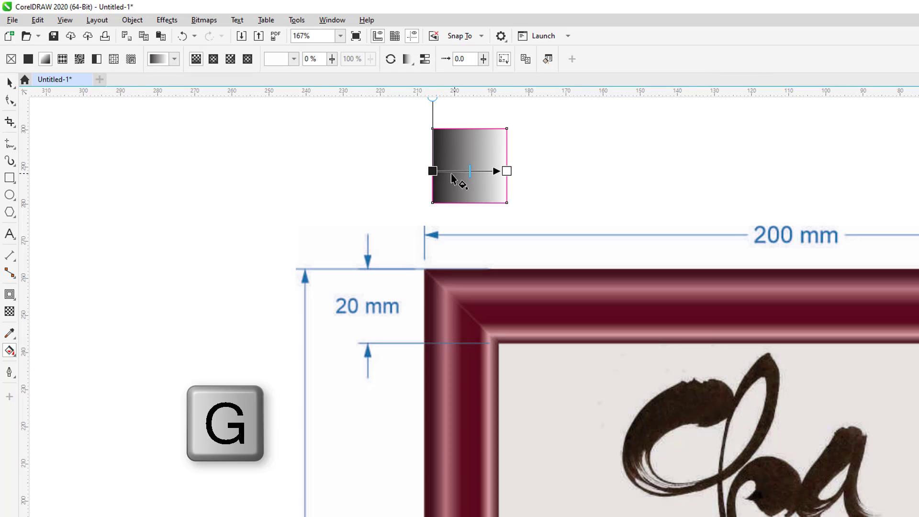
click(433, 171)
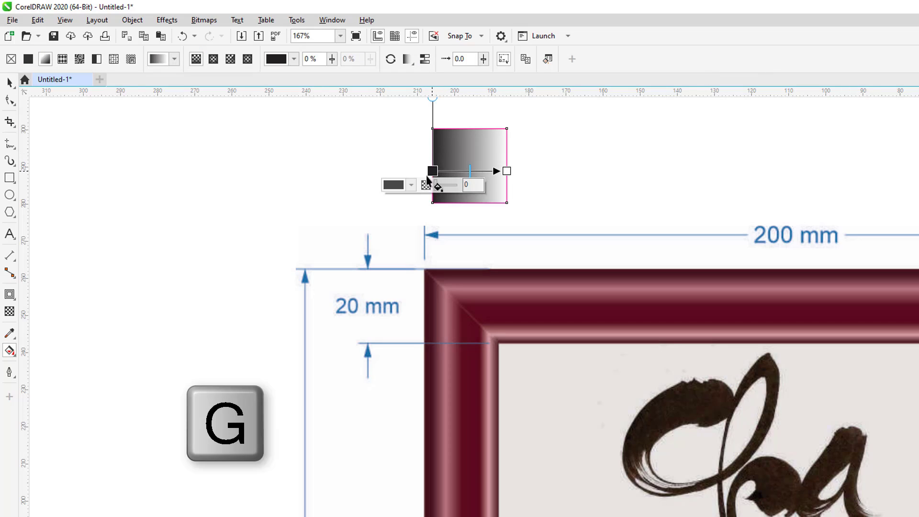
click(412, 186)
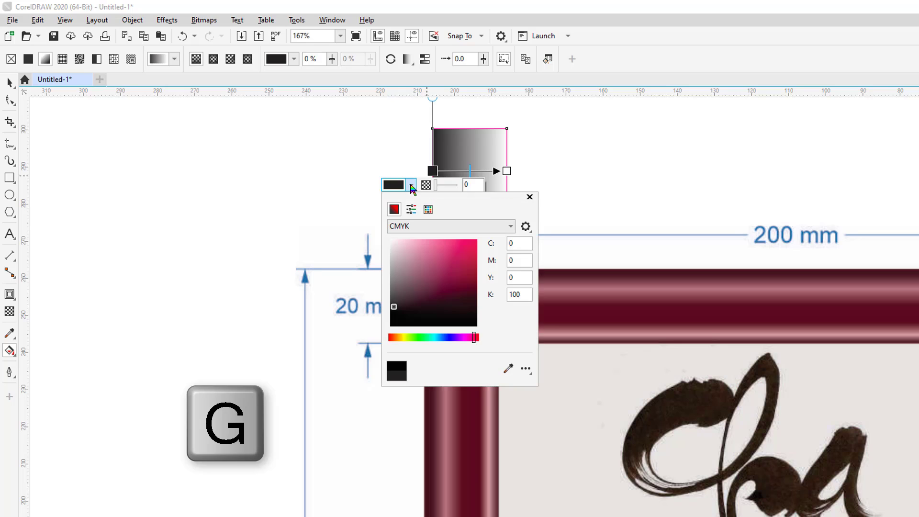
click(509, 370)
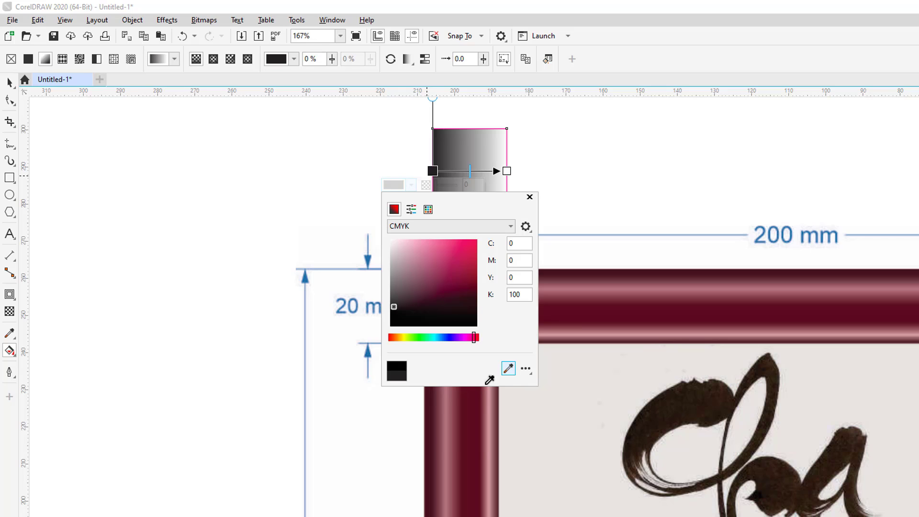
click(434, 405)
click(530, 196)
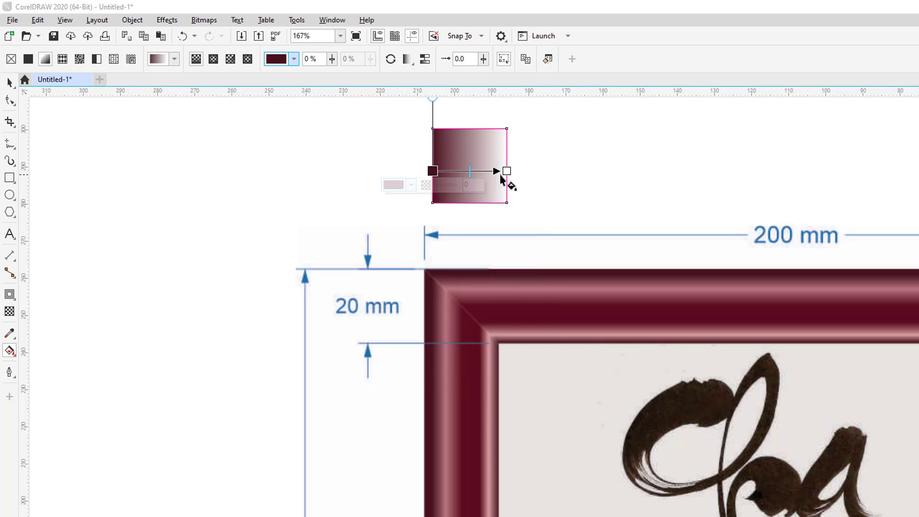
Recolour the gradient's end node with the dark maroon sampled from the inner edge of the reference frame's left side.
click(507, 171)
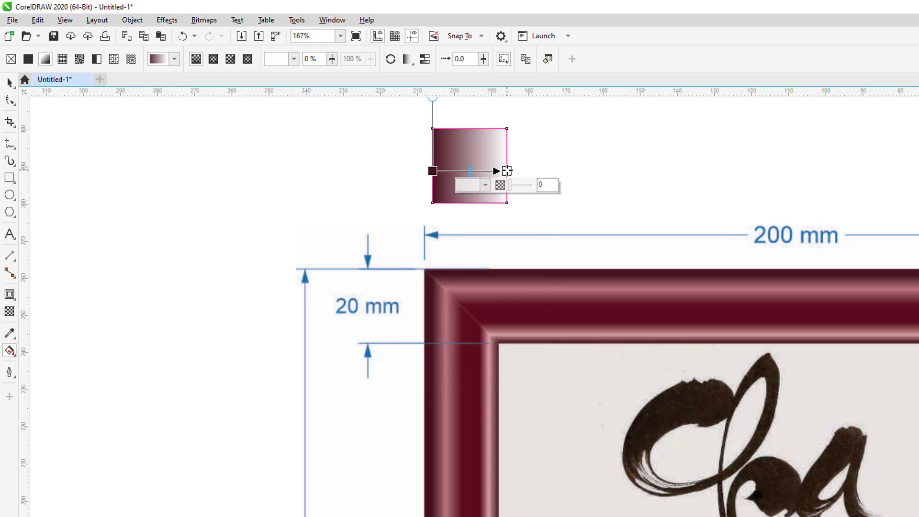
click(486, 186)
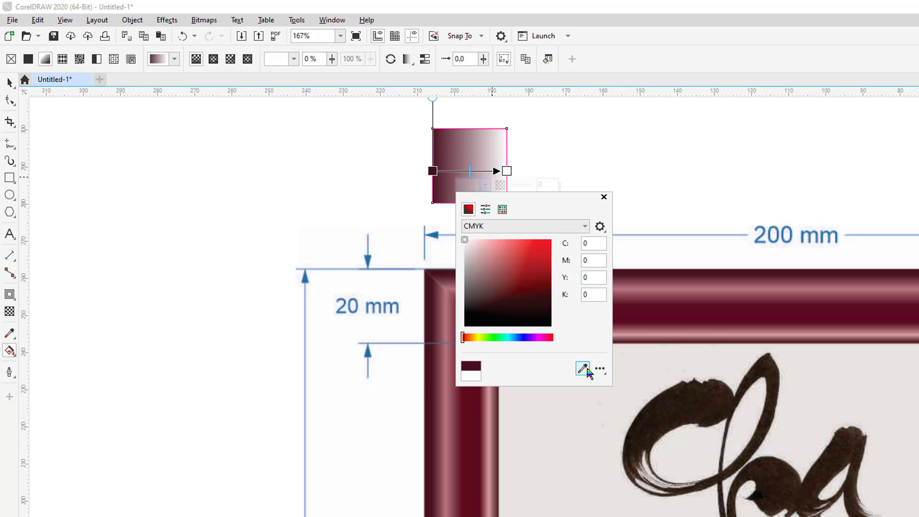
click(583, 369)
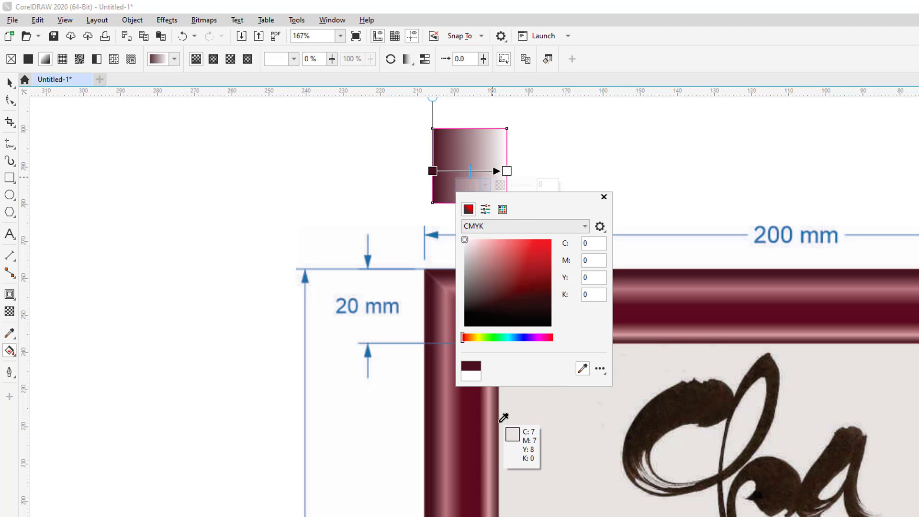
click(499, 420)
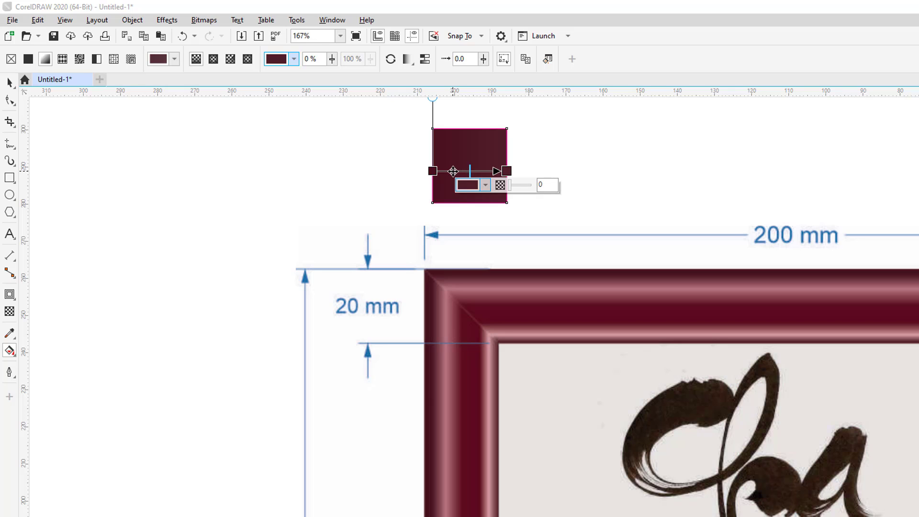
Add a gradient node at 27% and colour it with the frame's outer pink highlight, C28 M62 Y37 K2.
double_click(452, 171)
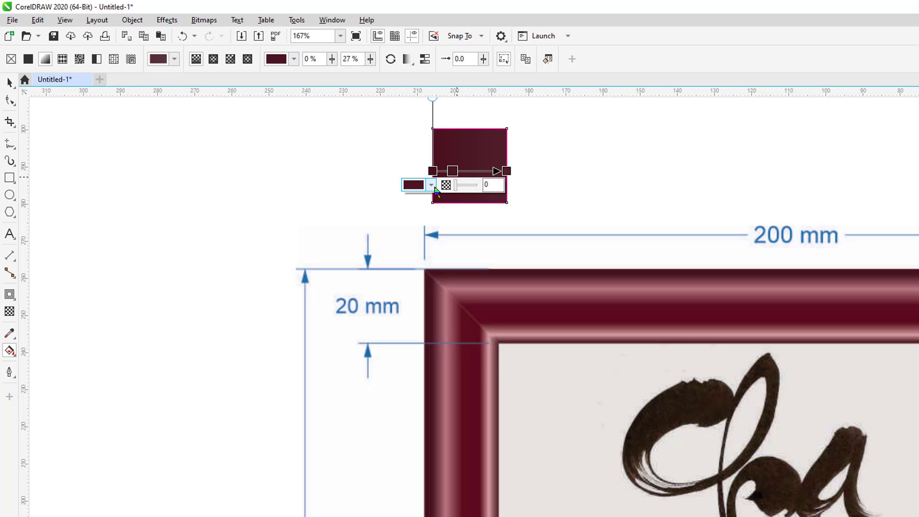
click(432, 185)
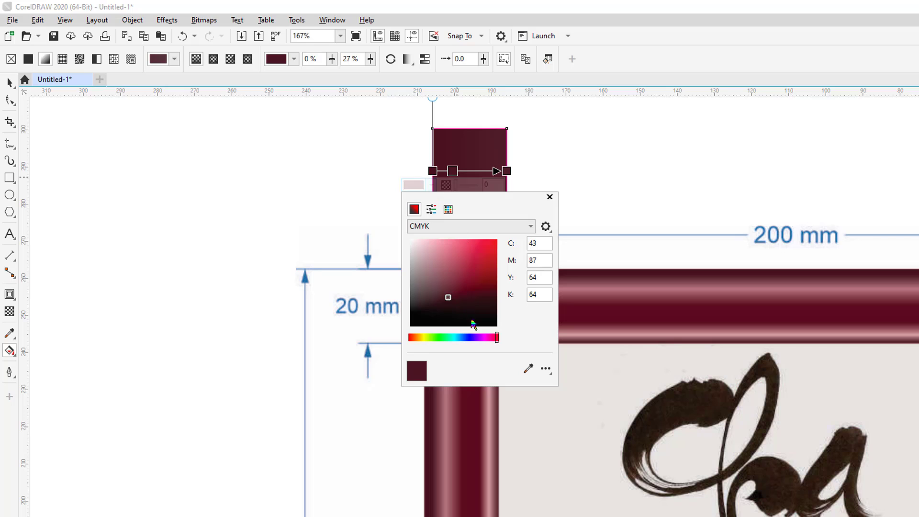
click(528, 370)
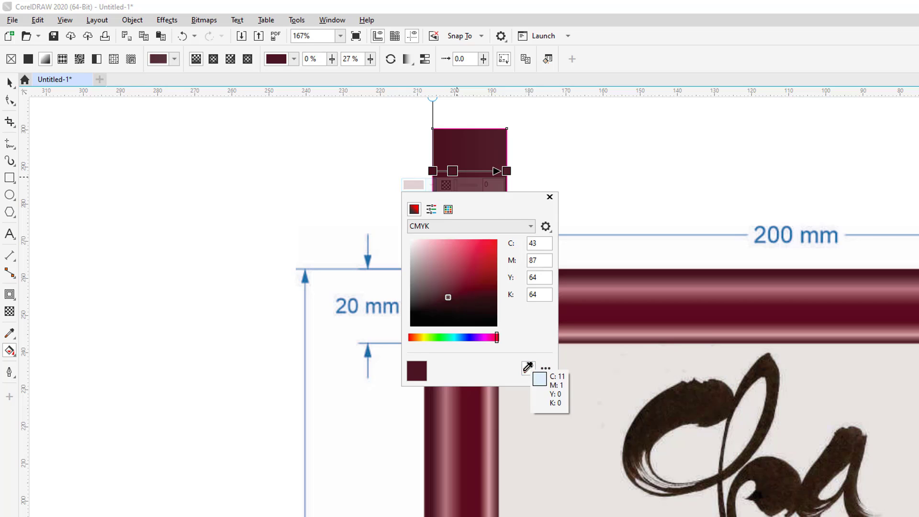
click(448, 408)
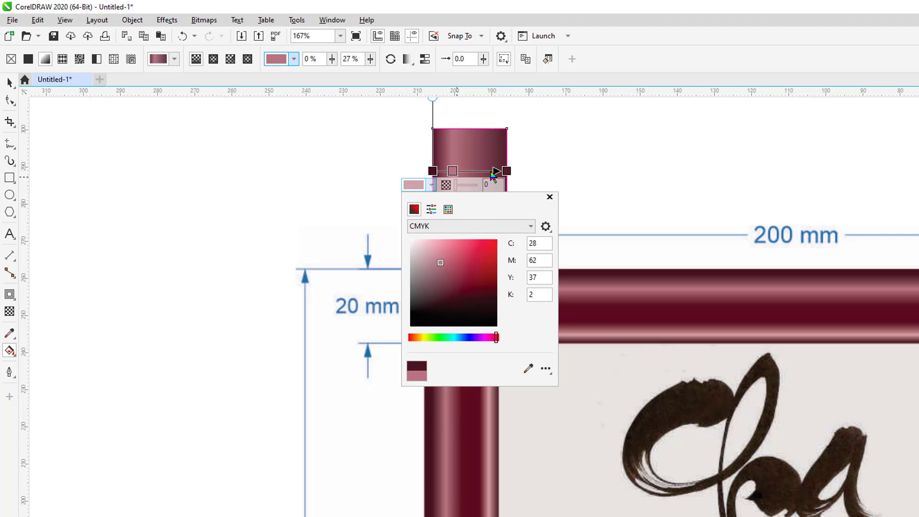
click(601, 191)
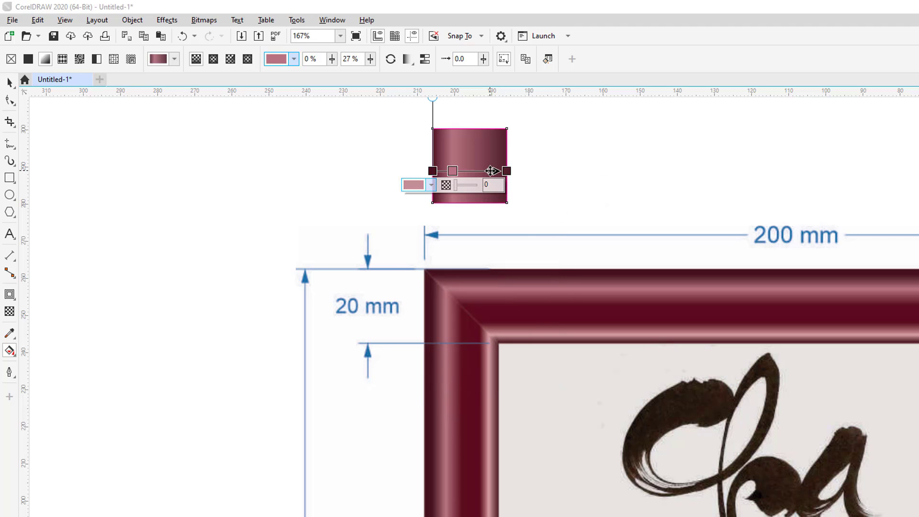
Add a gradient node at 77% and colour it with the light pink sampled from the frame's inner highlight.
double_click(491, 171)
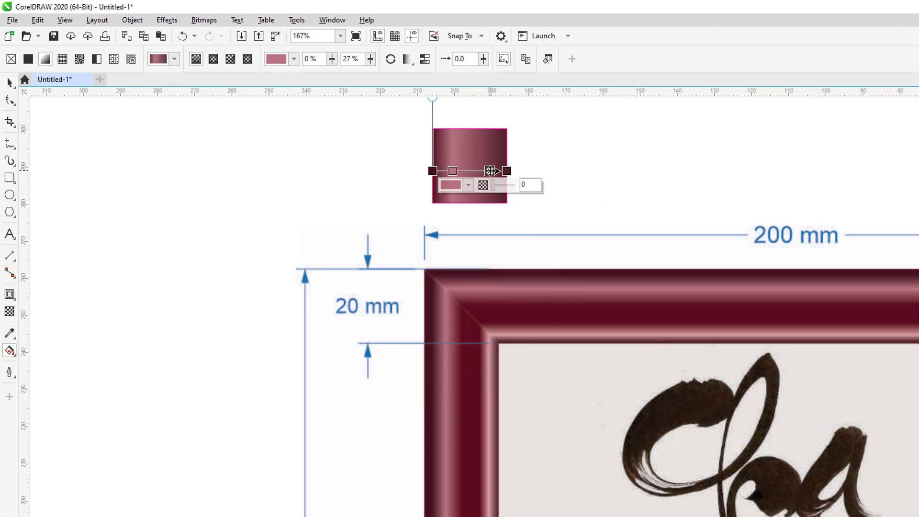
click(470, 187)
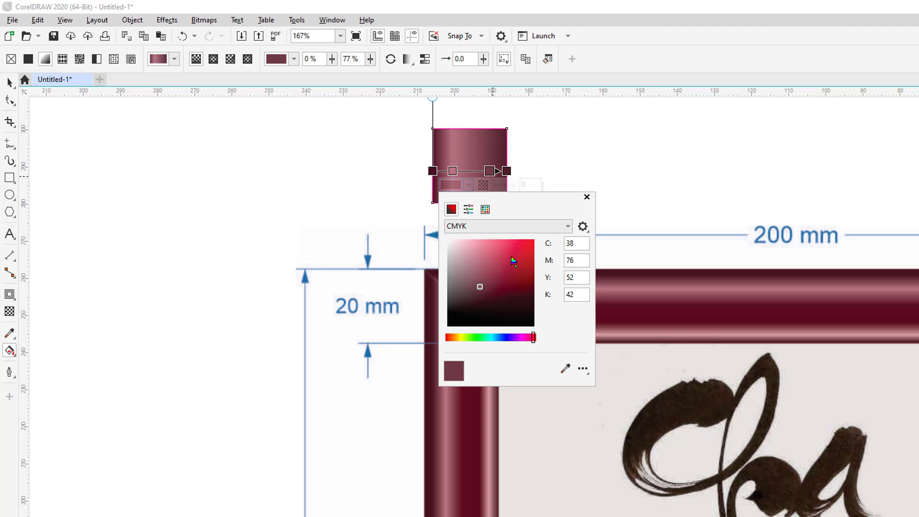
click(565, 369)
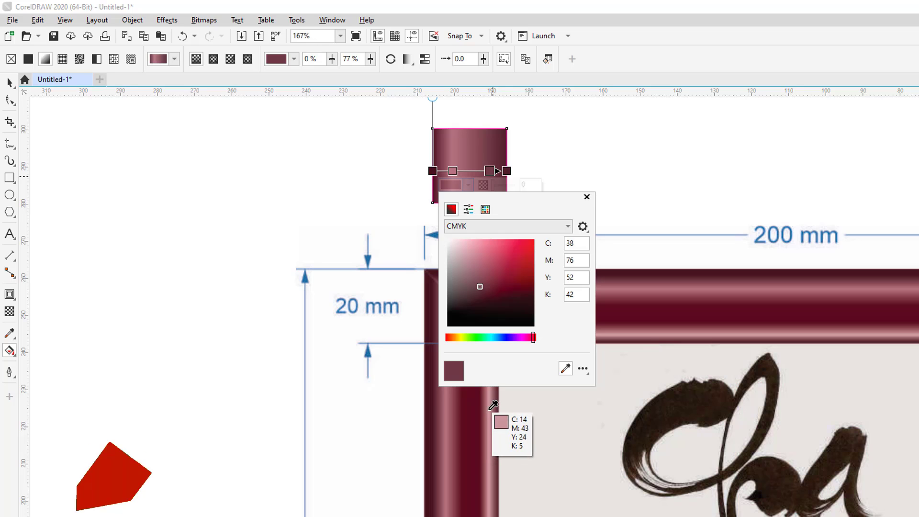
click(497, 412)
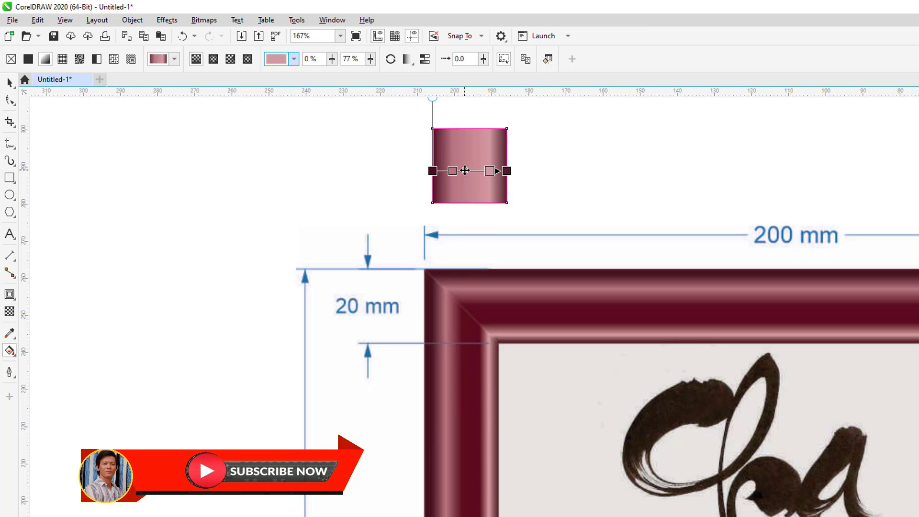
Add a gradient node at 43% and colour it with the dark maroon sampled from the reference frame's central band, C37 M96 Y73 K56.
double_click(465, 170)
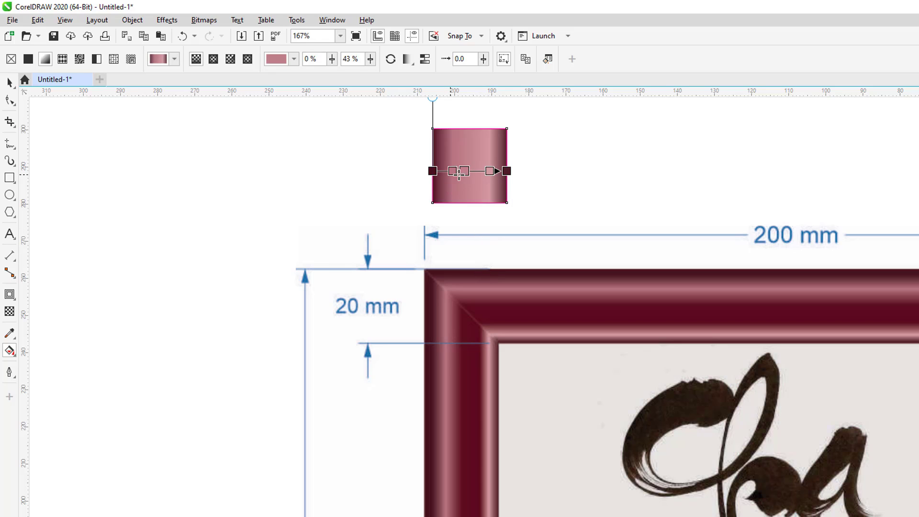
mouse_move(464, 172)
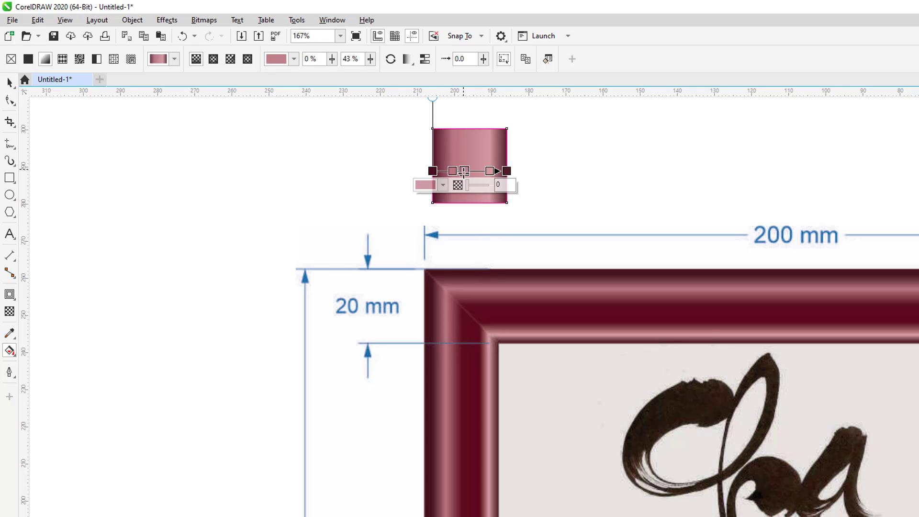
click(443, 185)
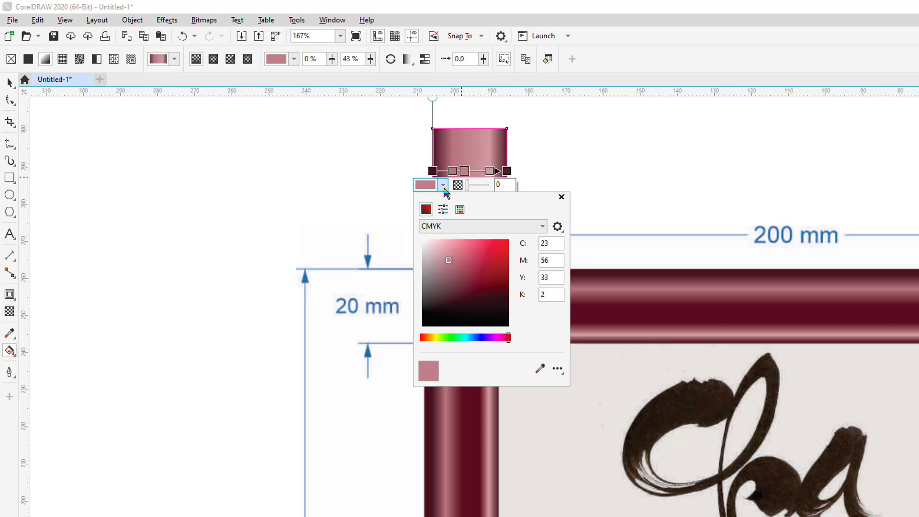
click(541, 370)
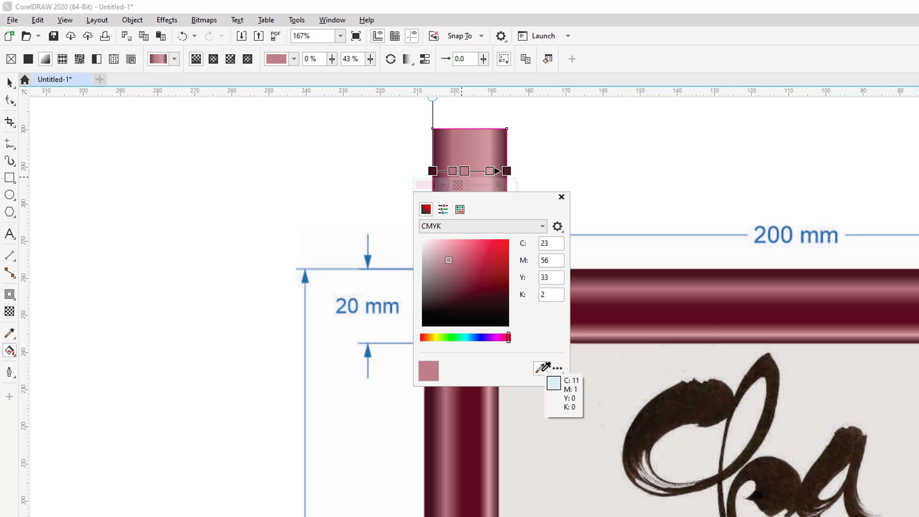
click(470, 417)
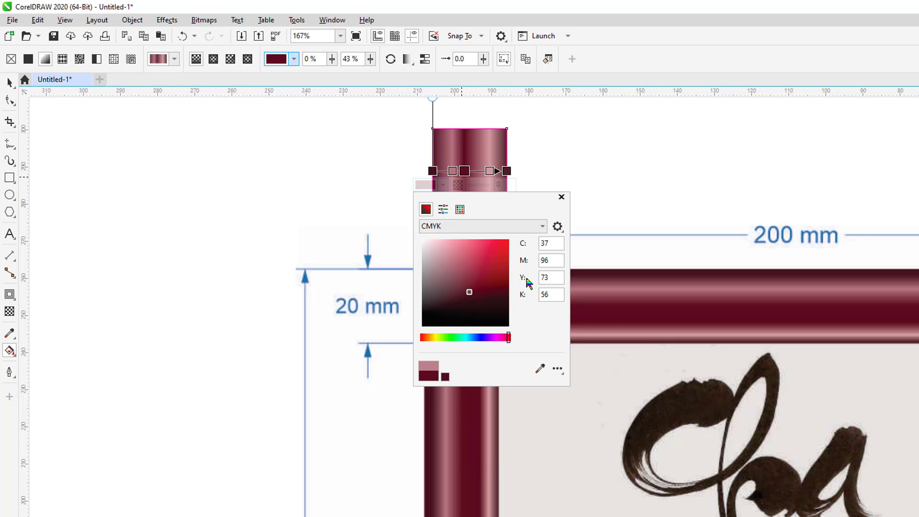
click(593, 173)
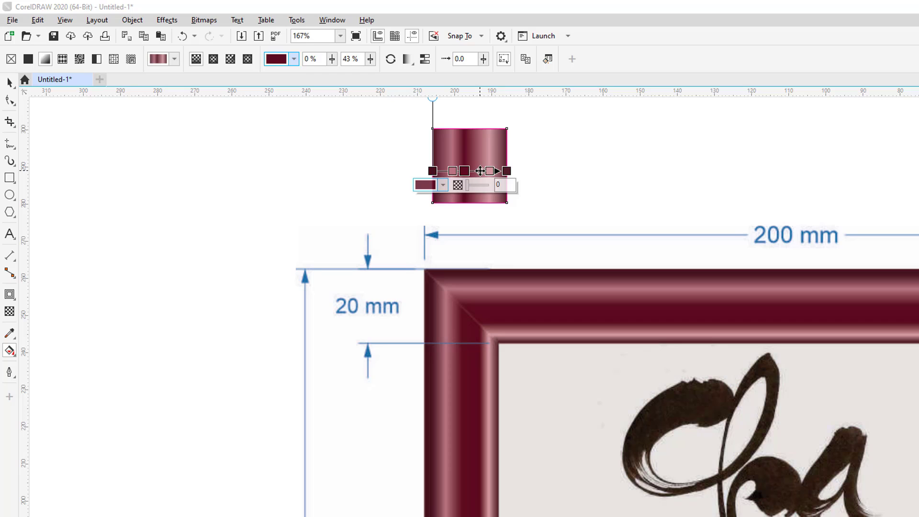
Add a gradient node at 63% and colour it C36 M93 Y70 K53, sampled from the square's own dark maroon band.
double_click(479, 171)
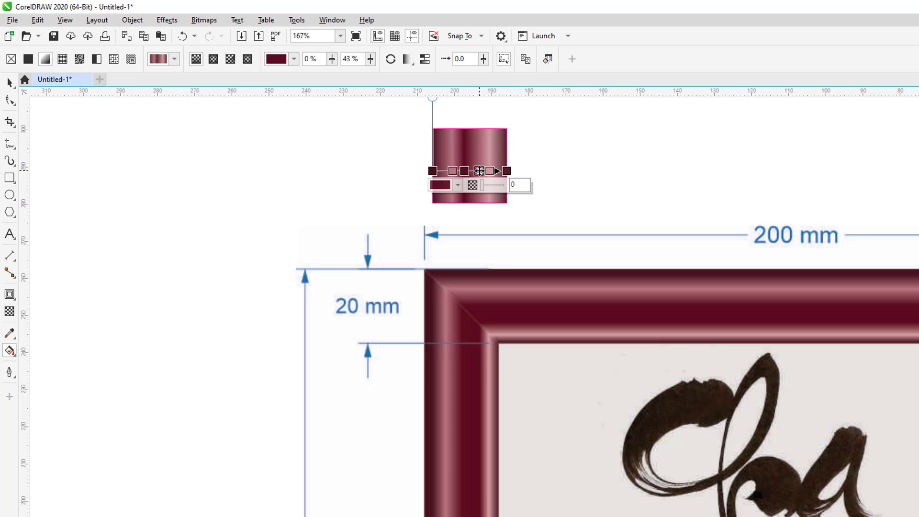
click(458, 186)
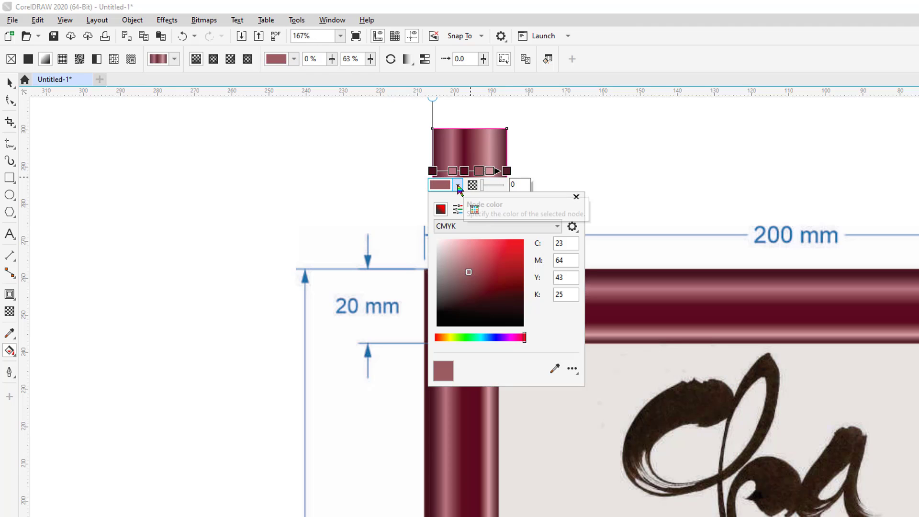
click(557, 371)
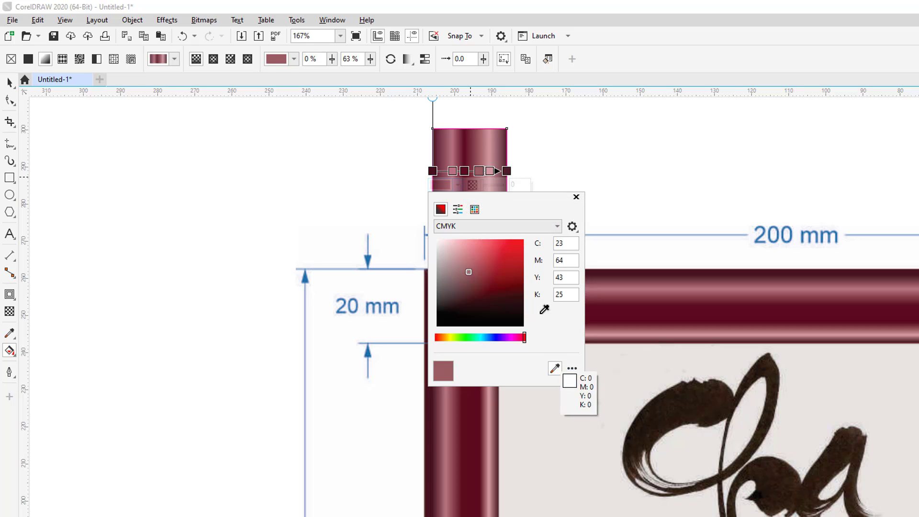
click(469, 166)
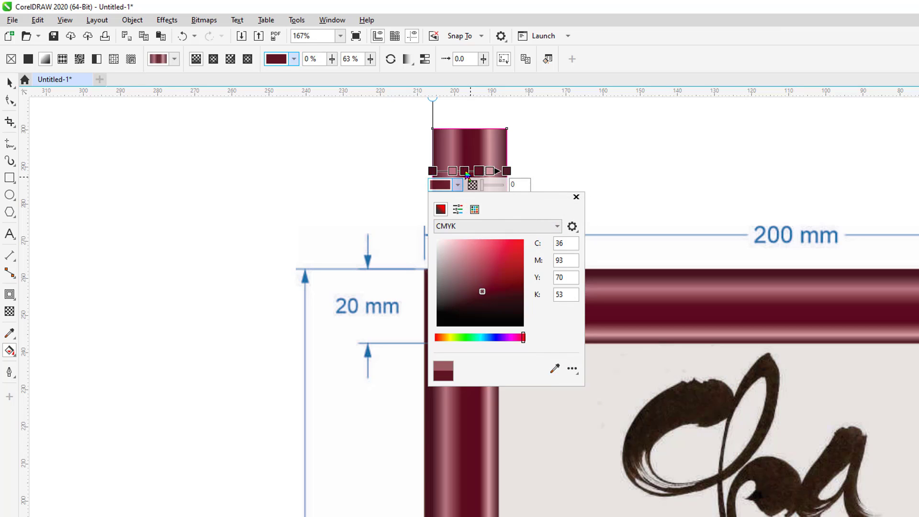
click(569, 162)
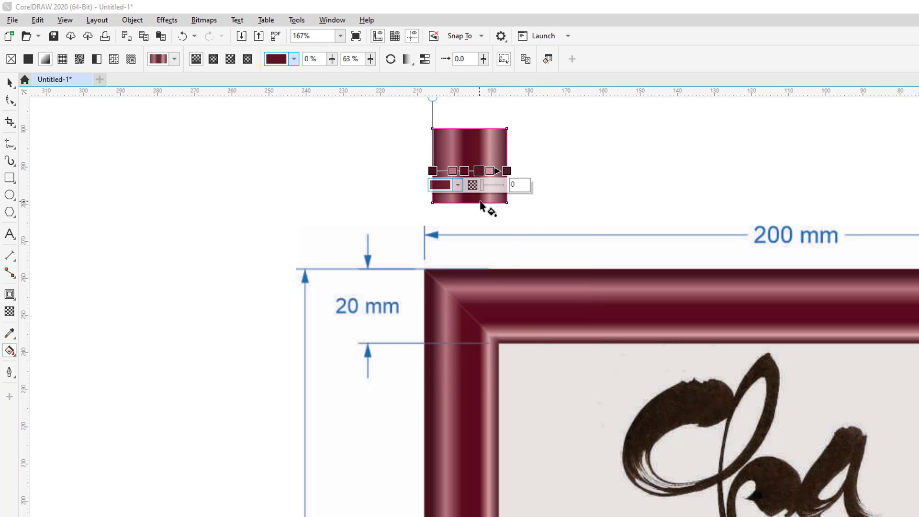
Reposition the light pink gradient node to 86% and the maroon node before it to 72%.
click(491, 171)
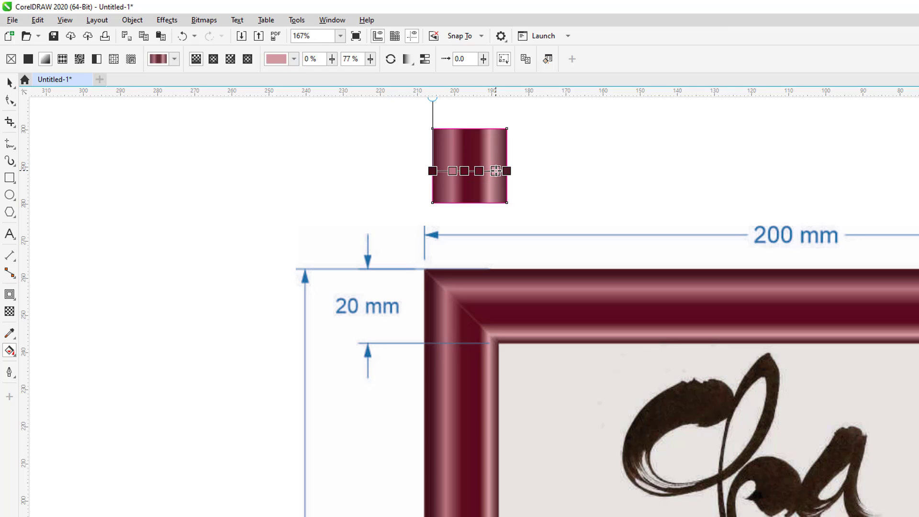
drag(496, 171, 496, 171)
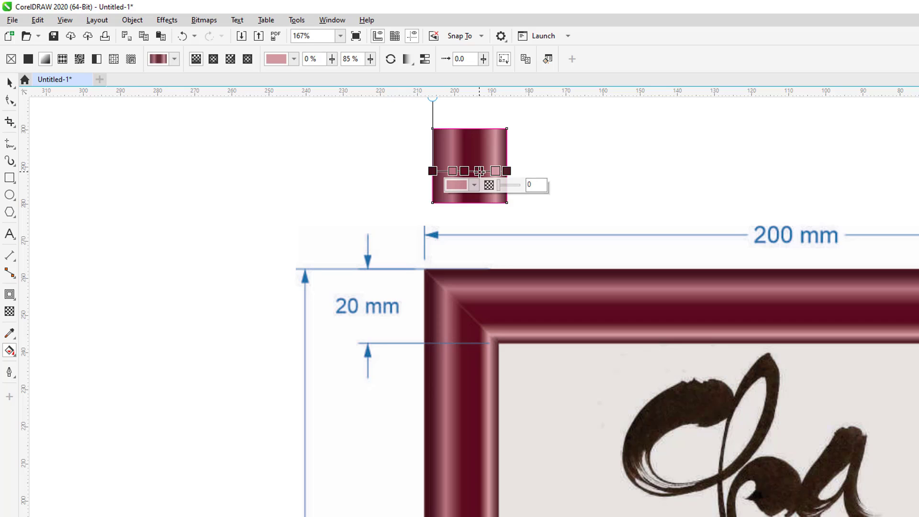
click(480, 171)
drag(483, 171, 485, 171)
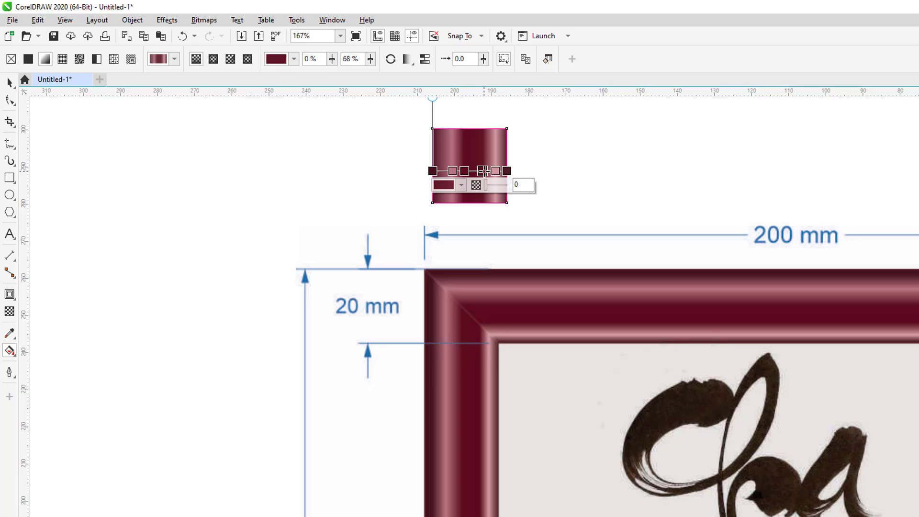
drag(484, 171, 486, 171)
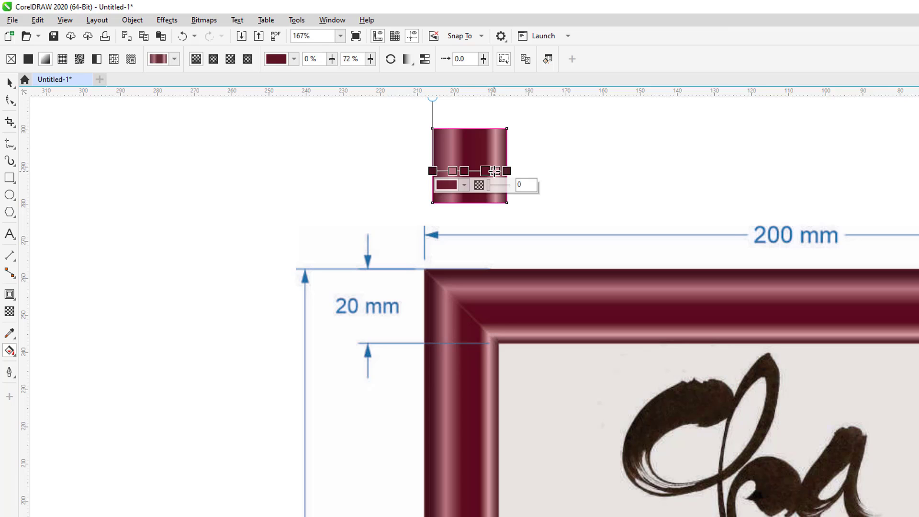
click(496, 171)
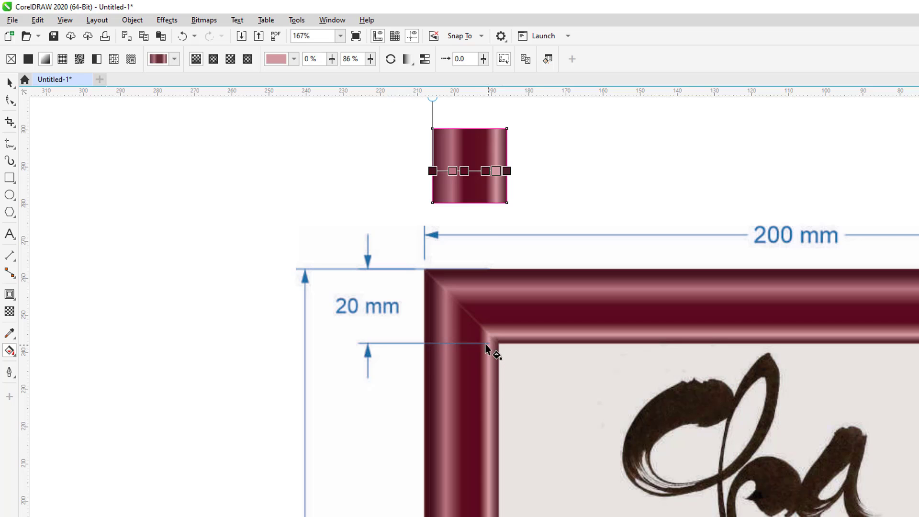
click(496, 170)
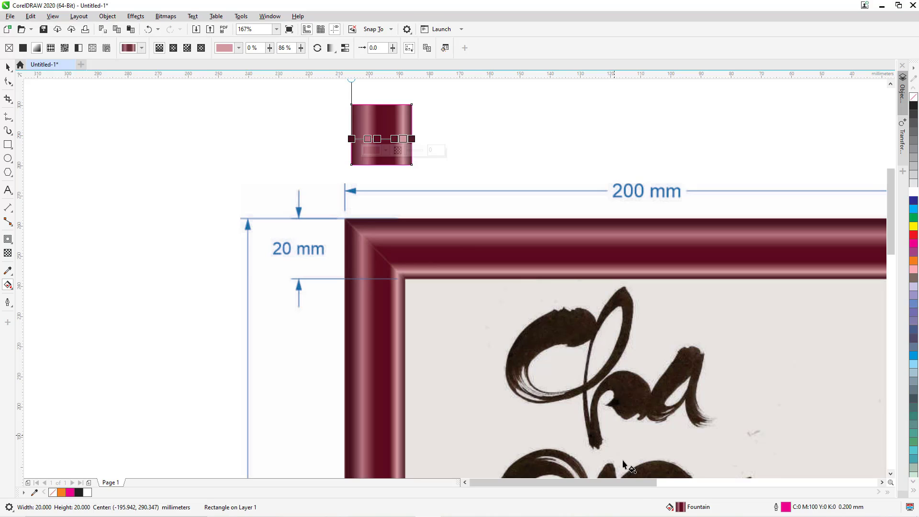
Edit the fountain fill so the light pink node at 86% is coloured C10 M35 Y20 K0.
double_click(682, 508)
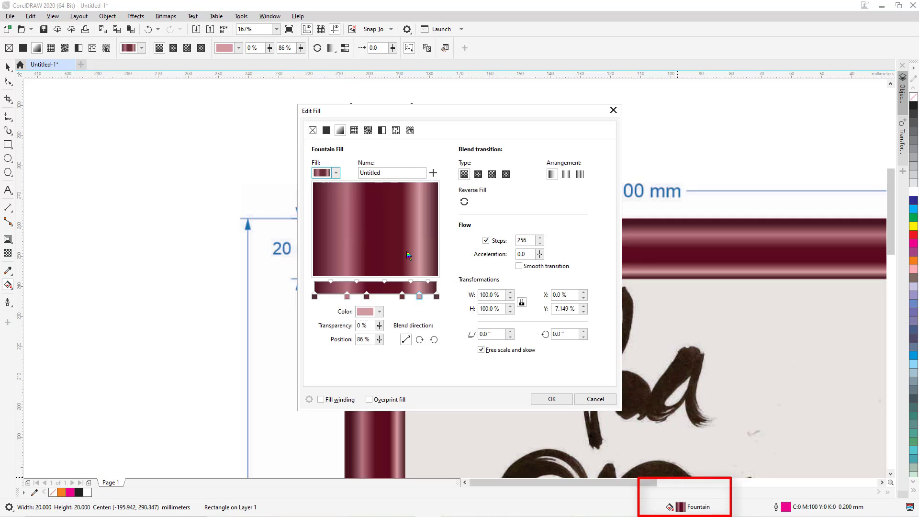
click(380, 313)
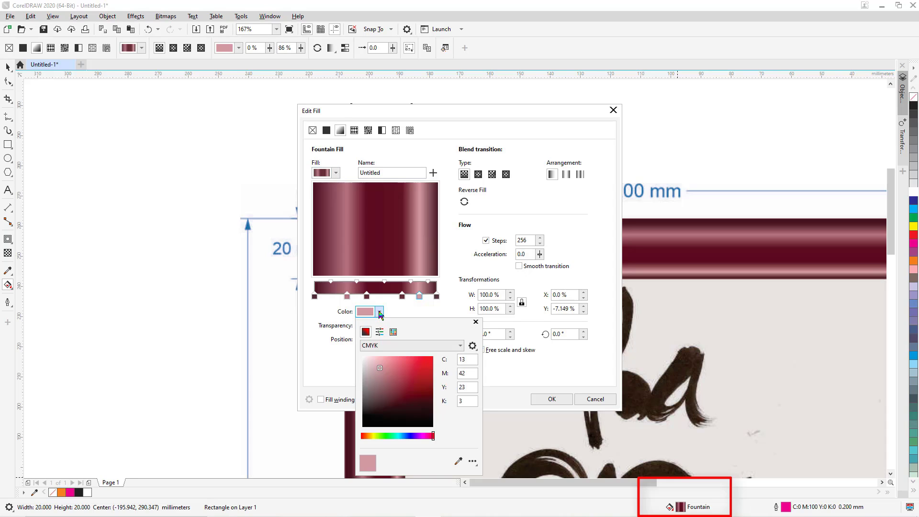
click(464, 402)
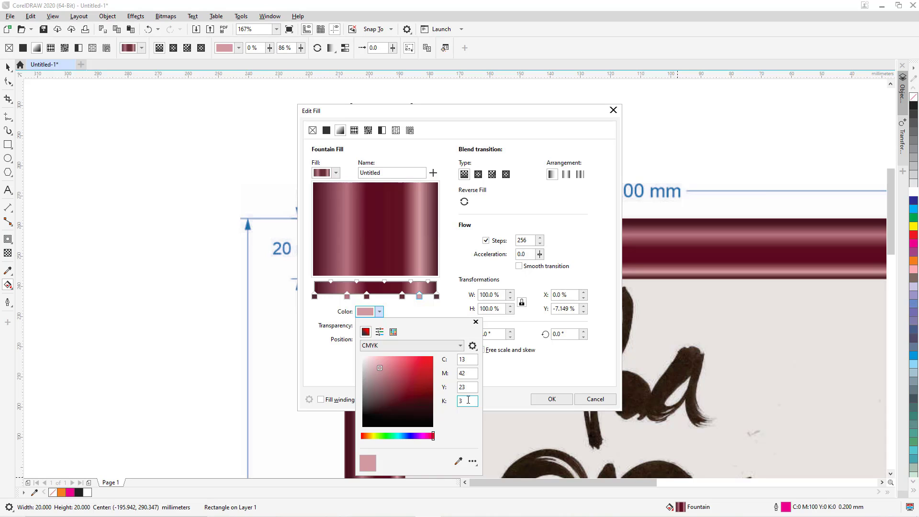
double_click(469, 401)
text(0)
click(469, 359)
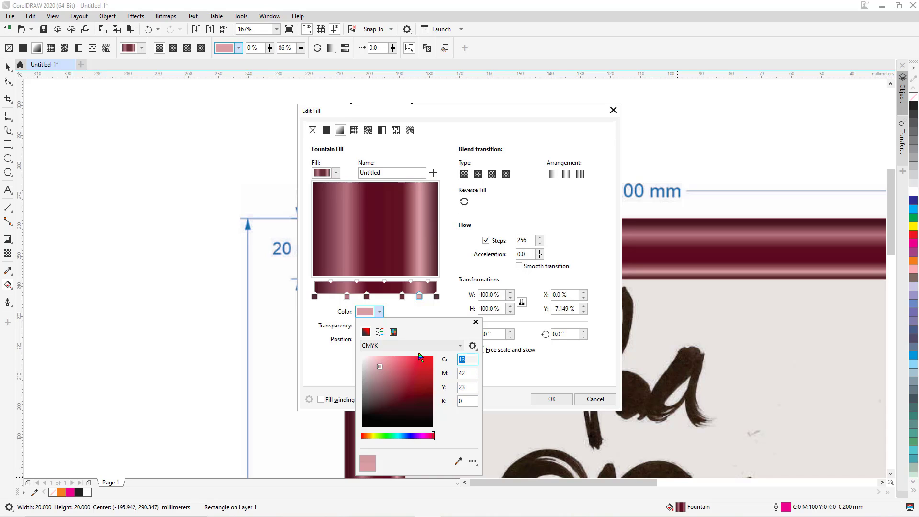
key(BackSpace)
text(0)
double_click(469, 374)
text(35)
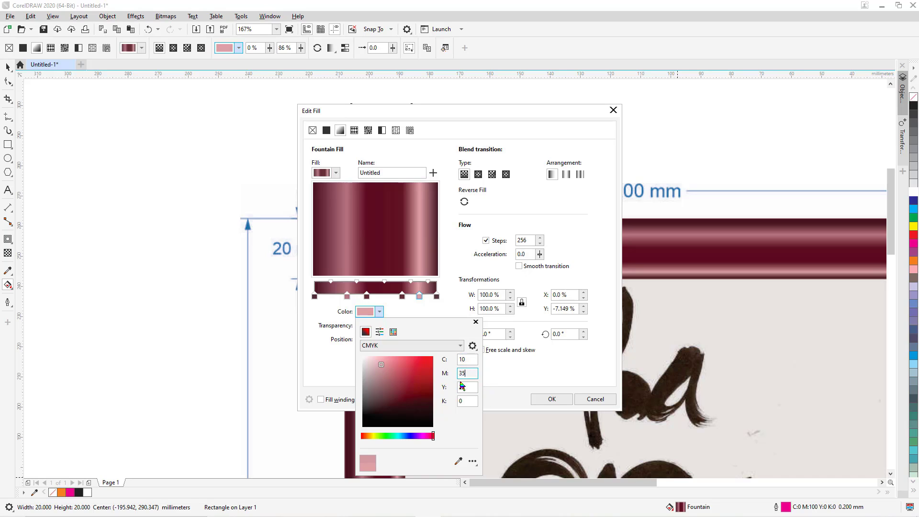
double_click(471, 388)
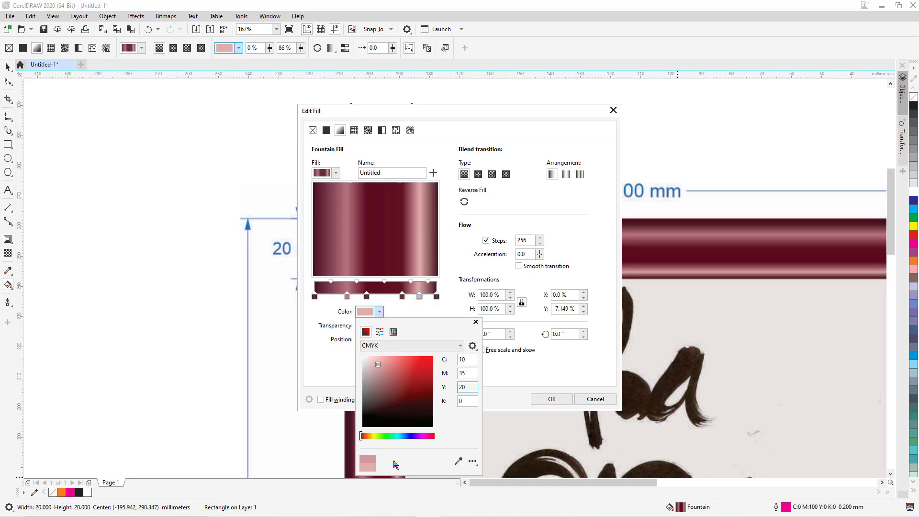
click(517, 381)
click(552, 399)
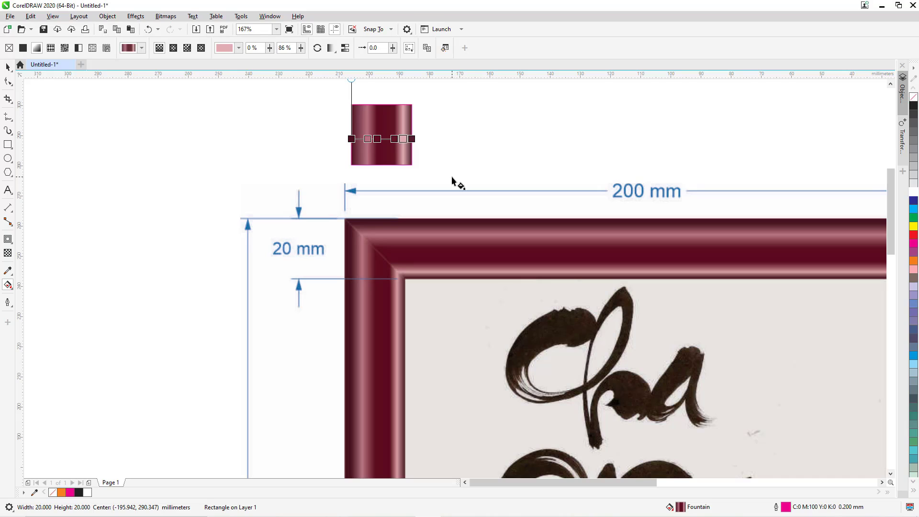
Remove the gradient square's outline and move the square above the upper-left corner of the drawn frame.
click(7, 67)
click(157, 125)
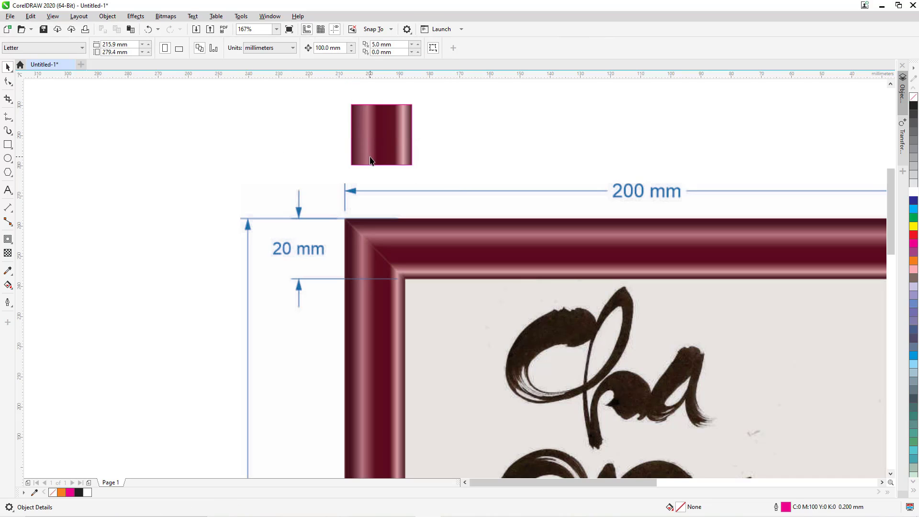
click(393, 146)
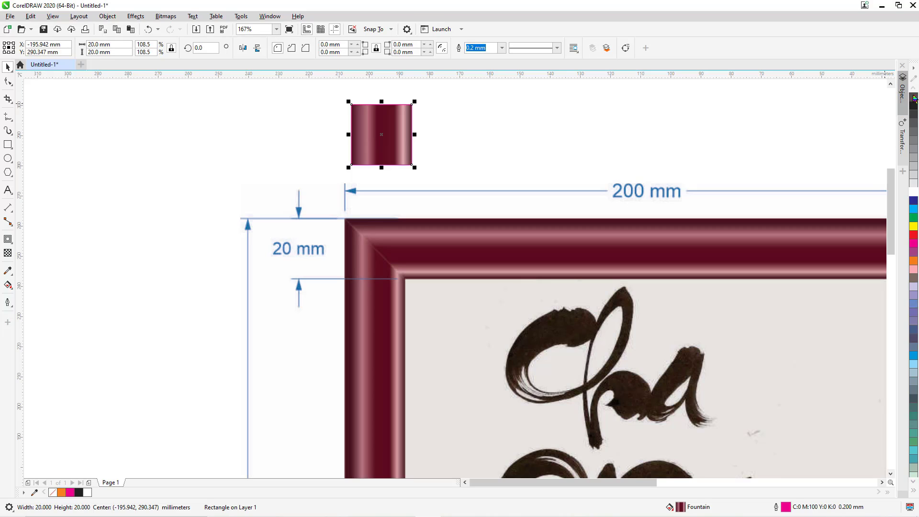
right_click(914, 96)
click(564, 117)
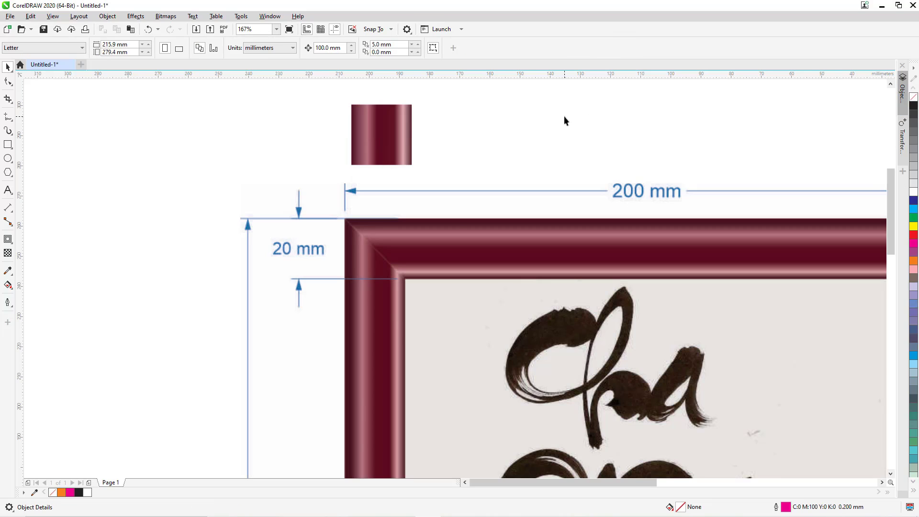
key(F4)
drag(227, 108, 505, 113)
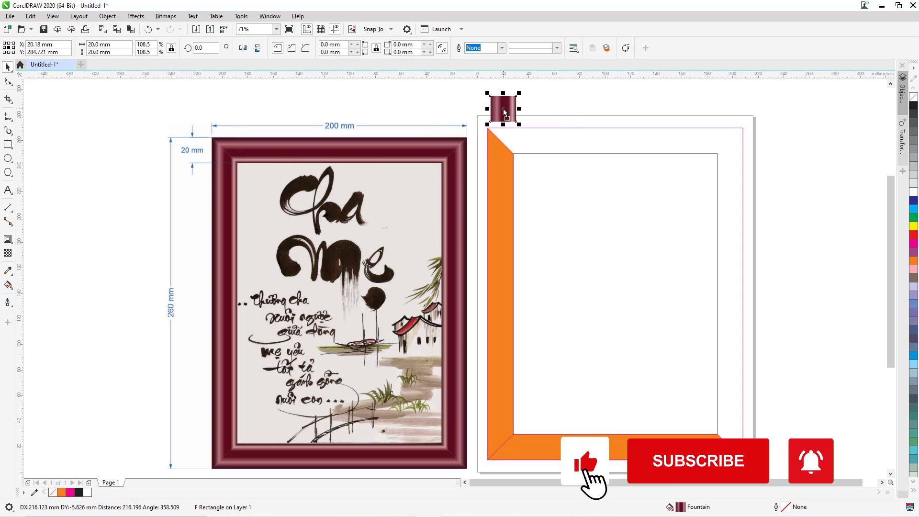
Copy only the fill property from the gradient square onto the drawn frame's orange left side.
click(501, 196)
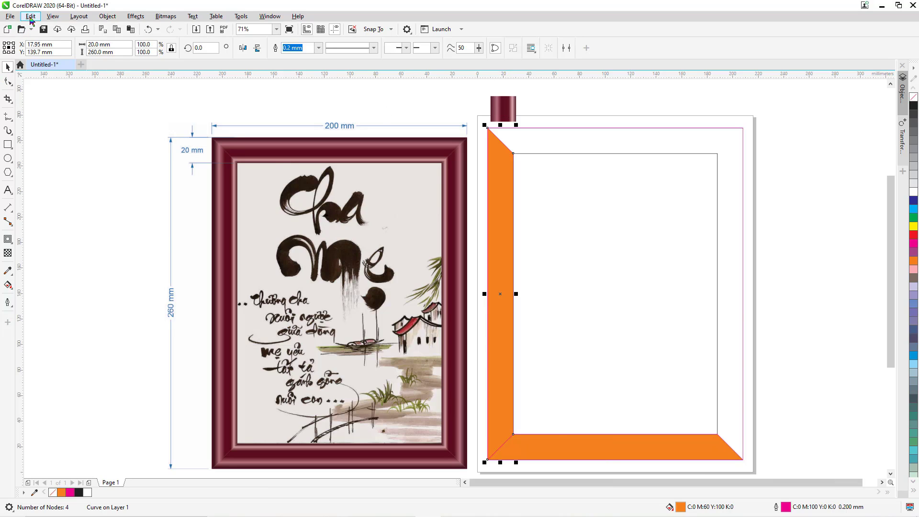
click(31, 17)
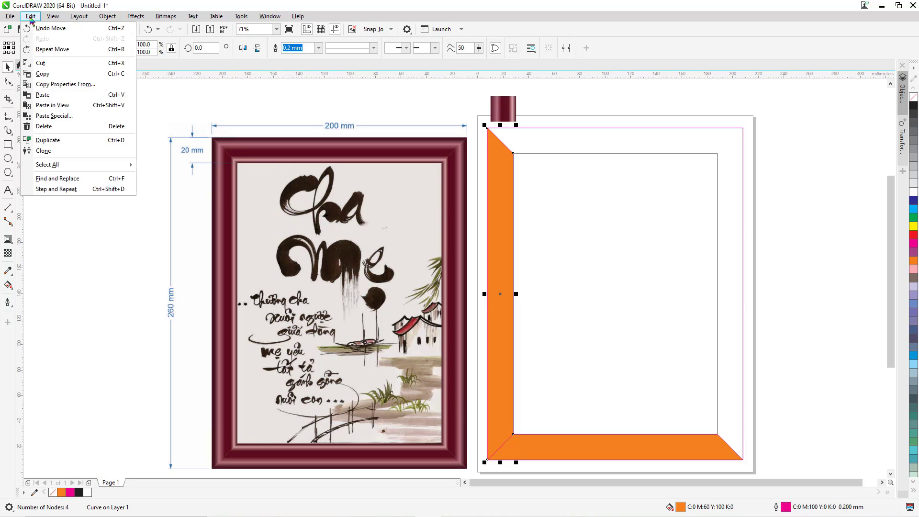
click(66, 89)
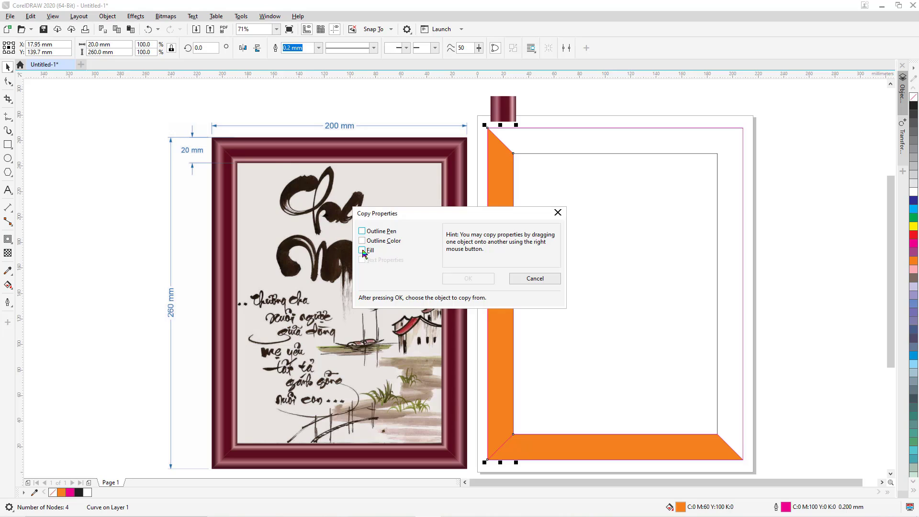
click(363, 250)
click(469, 278)
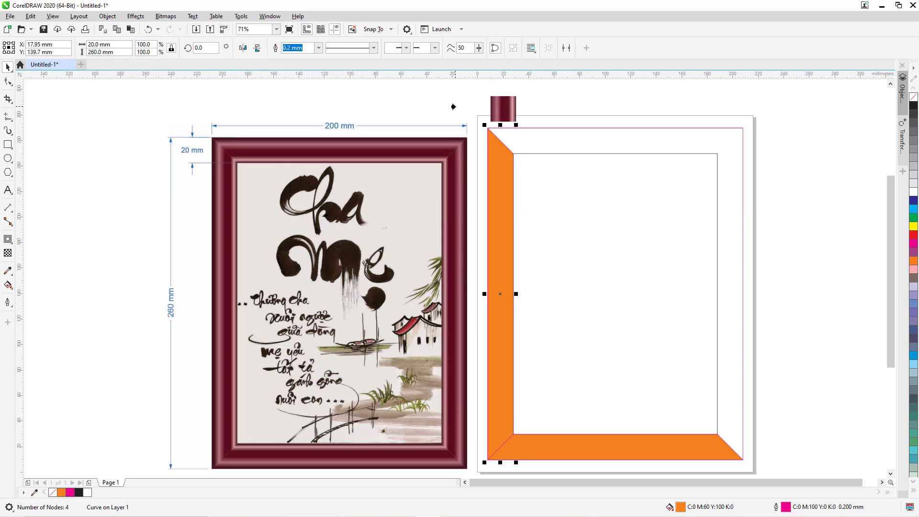
click(494, 108)
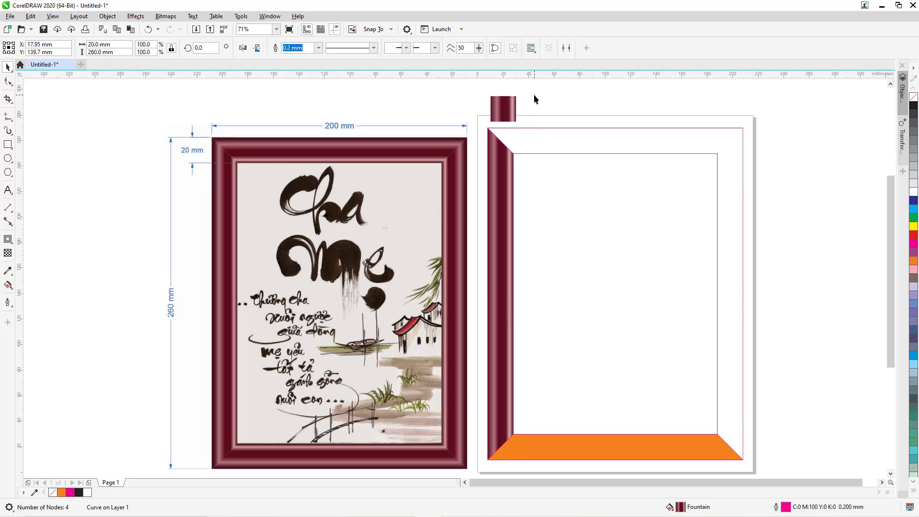
Rotate the fountain fill of the gradient square to 90°.
click(511, 105)
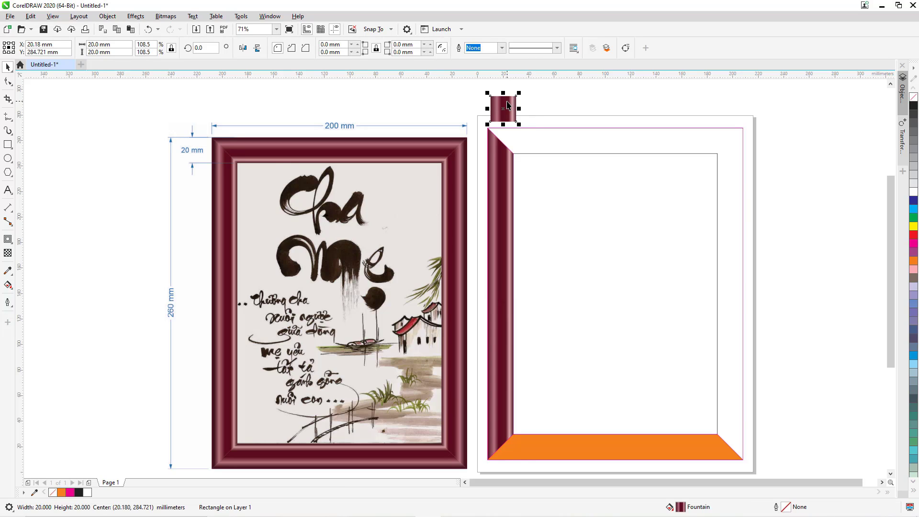
double_click(680, 507)
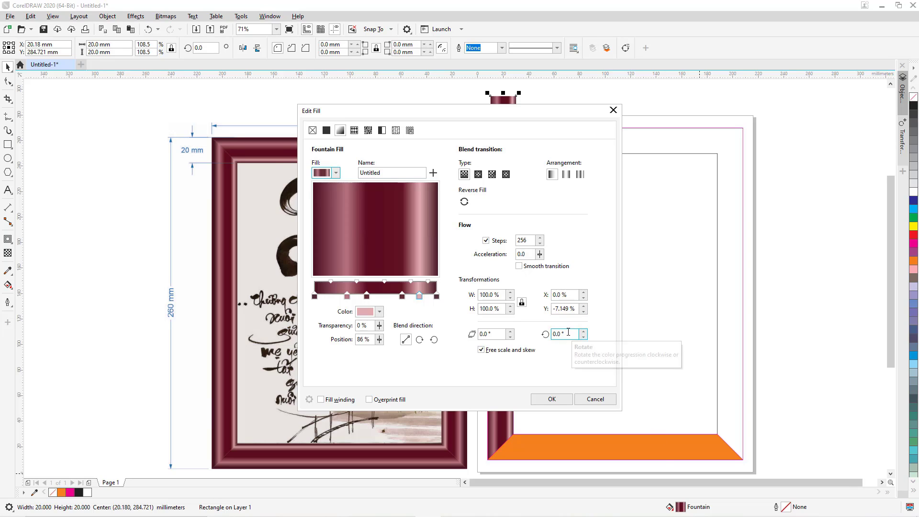
drag(570, 333, 523, 336)
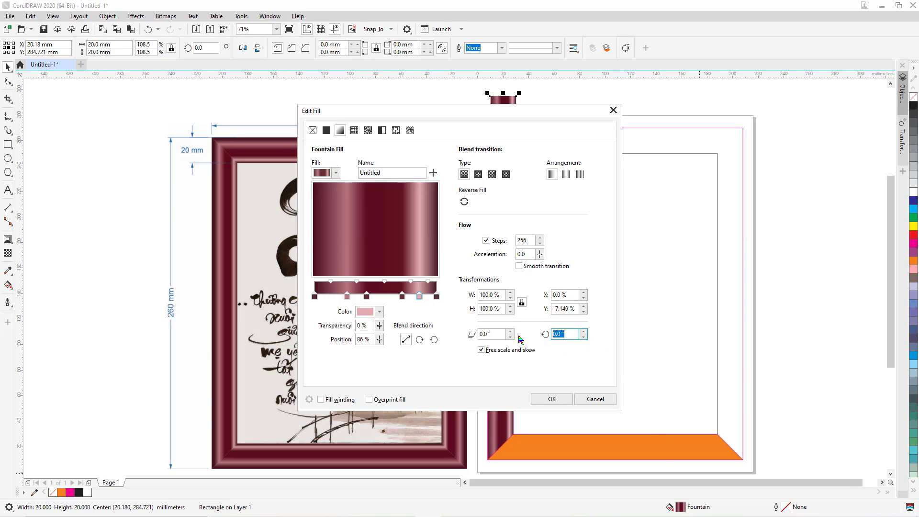
text(90)
click(554, 401)
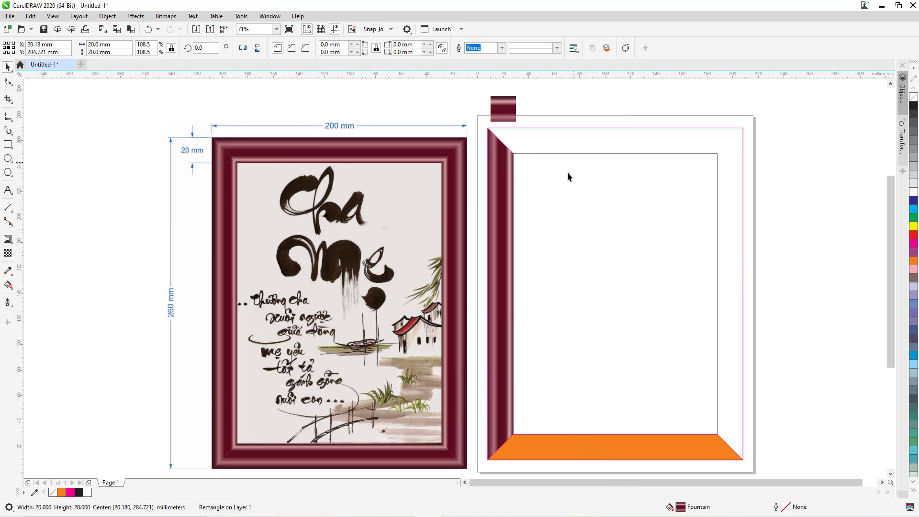
Copy only the fill from the gradient square onto the frame's orange bottom side and move the square above the reference's upper-left corner.
click(587, 456)
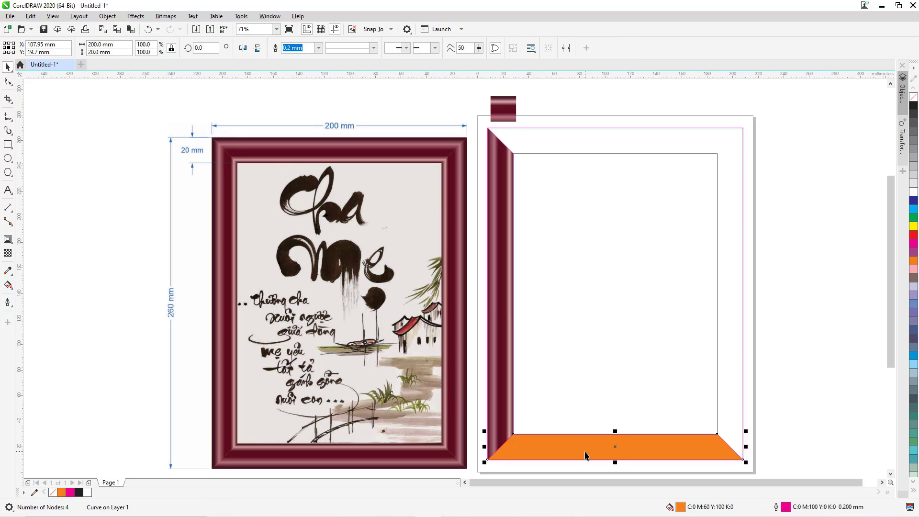
click(29, 17)
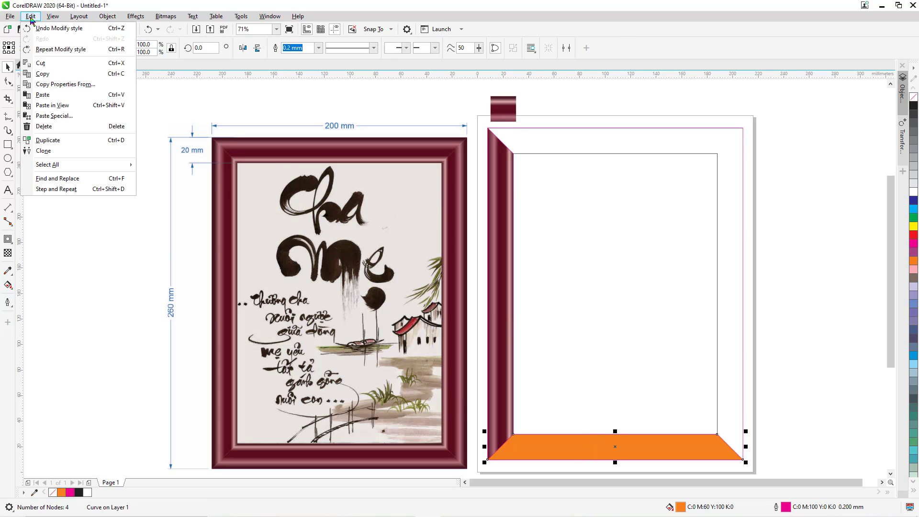
click(56, 85)
click(362, 250)
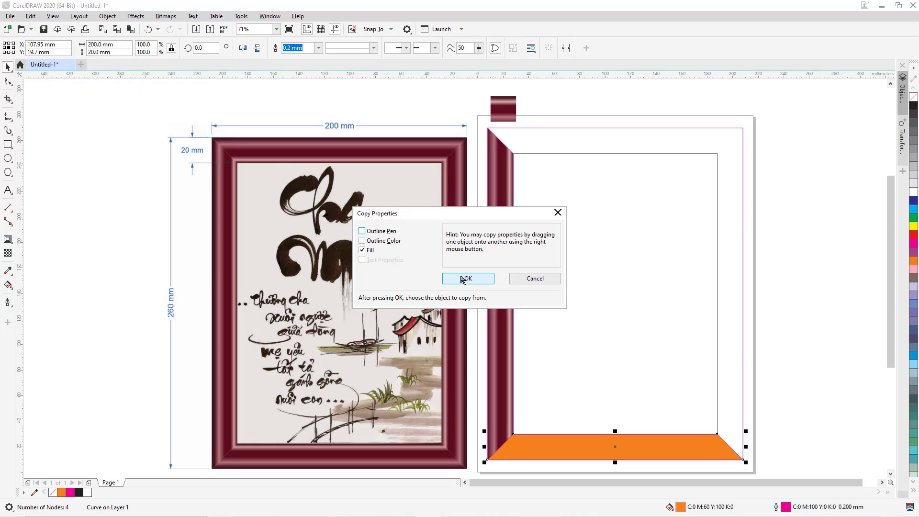
click(463, 280)
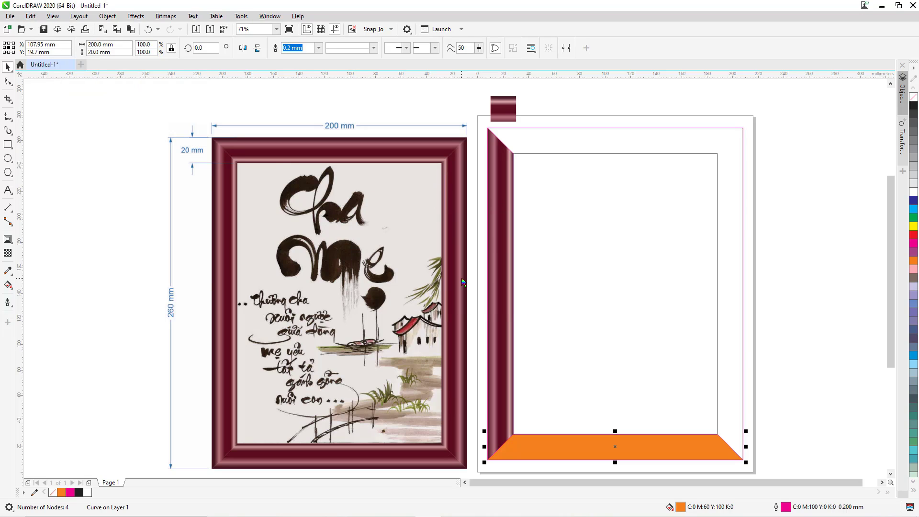
click(493, 102)
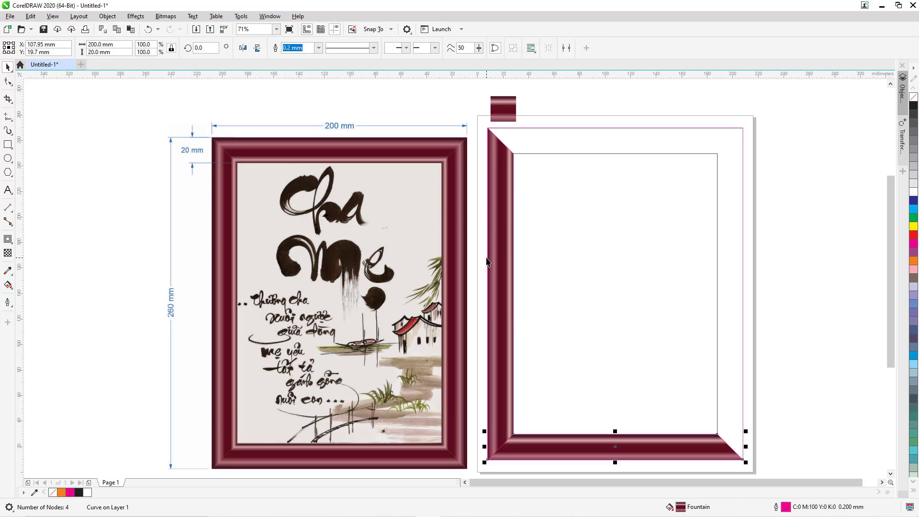
click(505, 108)
drag(505, 108, 218, 94)
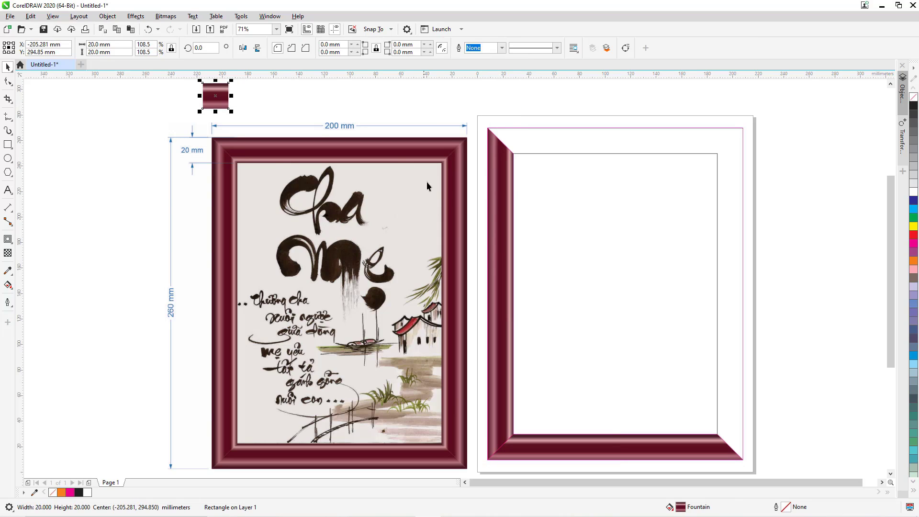
Remove the outlines from the drawn frame's left and bottom gradient sides.
click(499, 314)
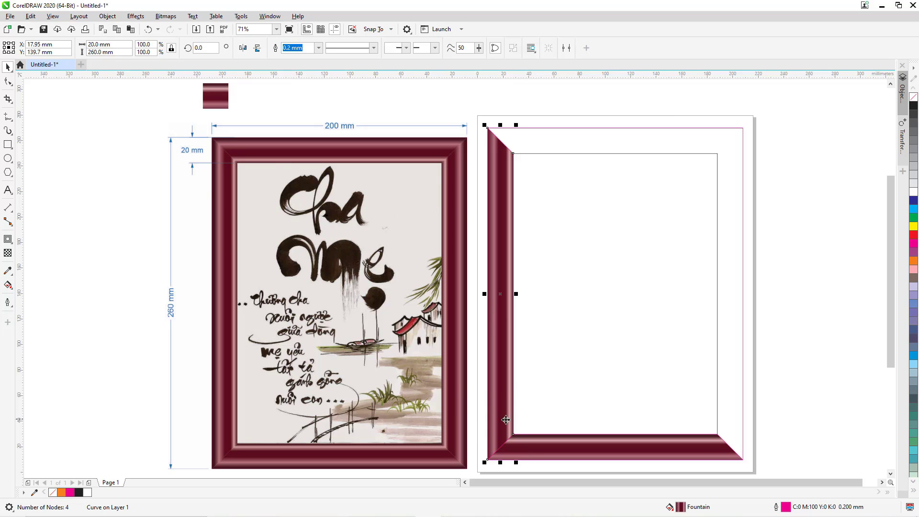
key(z)
drag(485, 416, 550, 468)
click(441, 454)
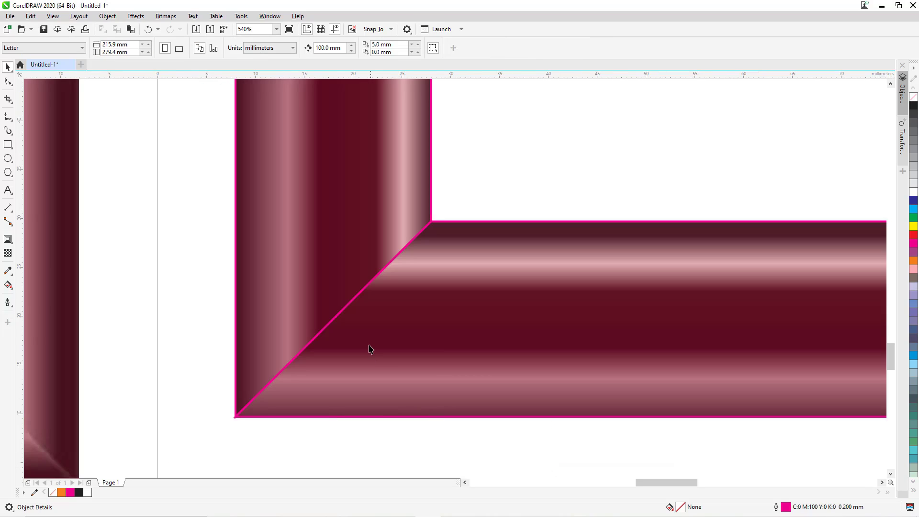
click(369, 346)
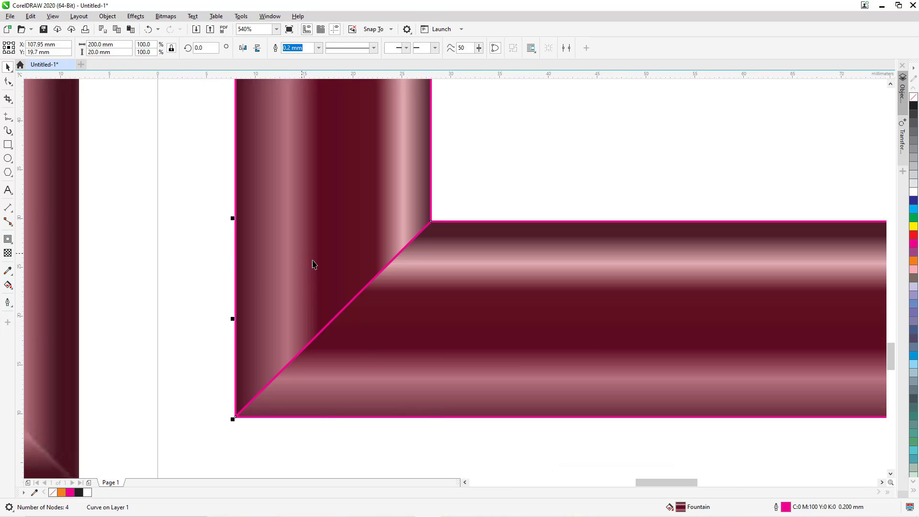
key(F4)
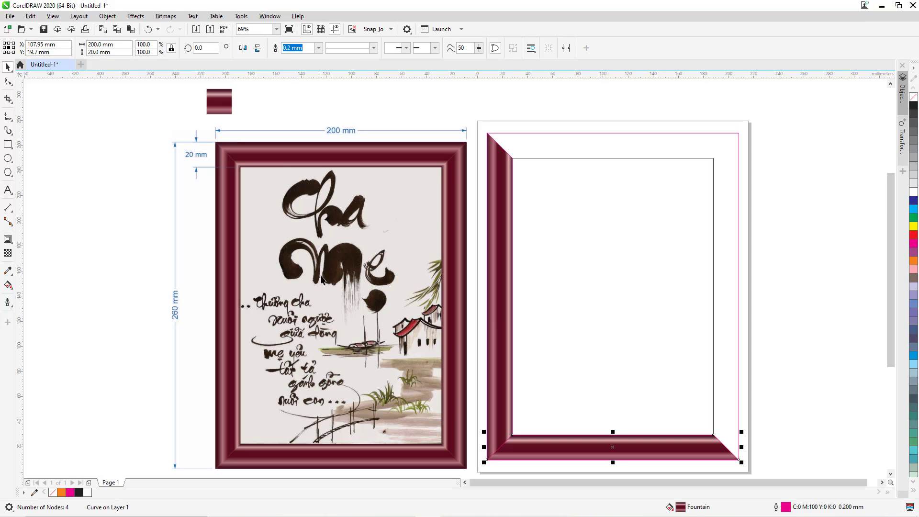
shift+click(503, 394)
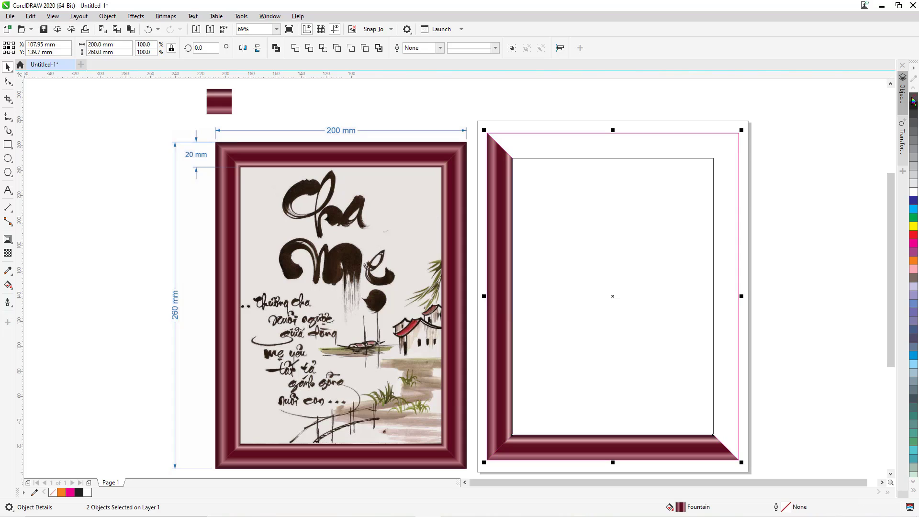
click(811, 273)
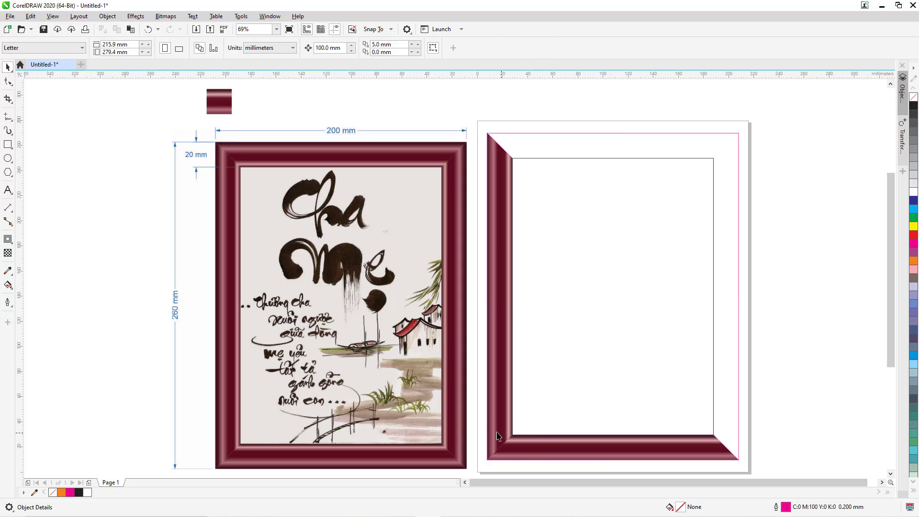
Set the Y offset of the bottom side's fountain fill to 0% so its bands meet the left side's at the mitre.
drag(485, 422, 551, 468)
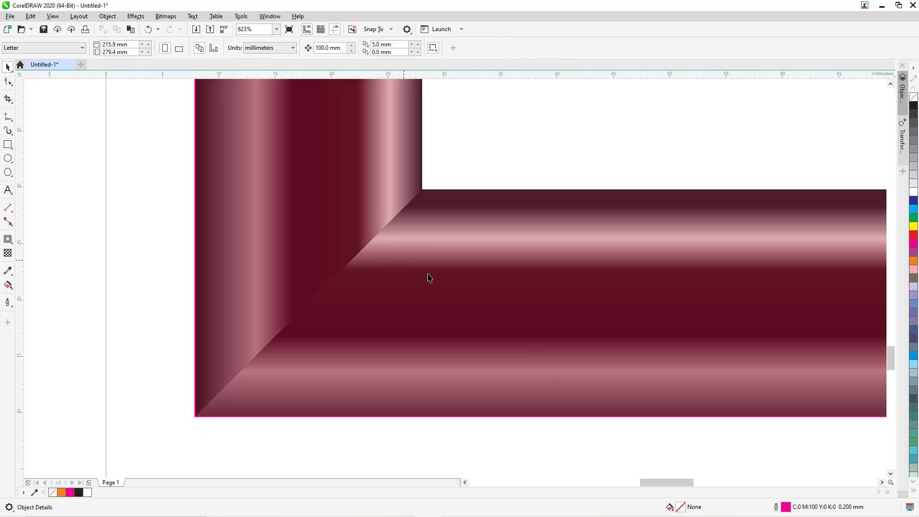
click(469, 291)
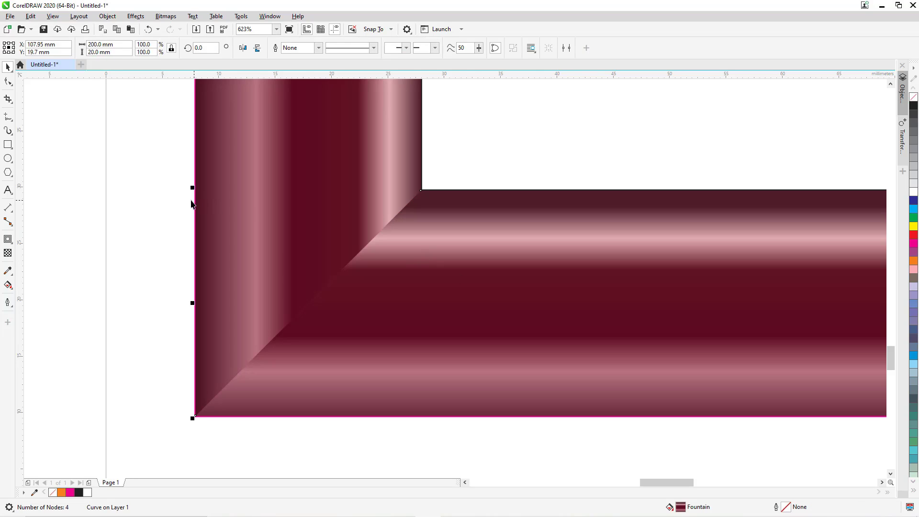
click(165, 190)
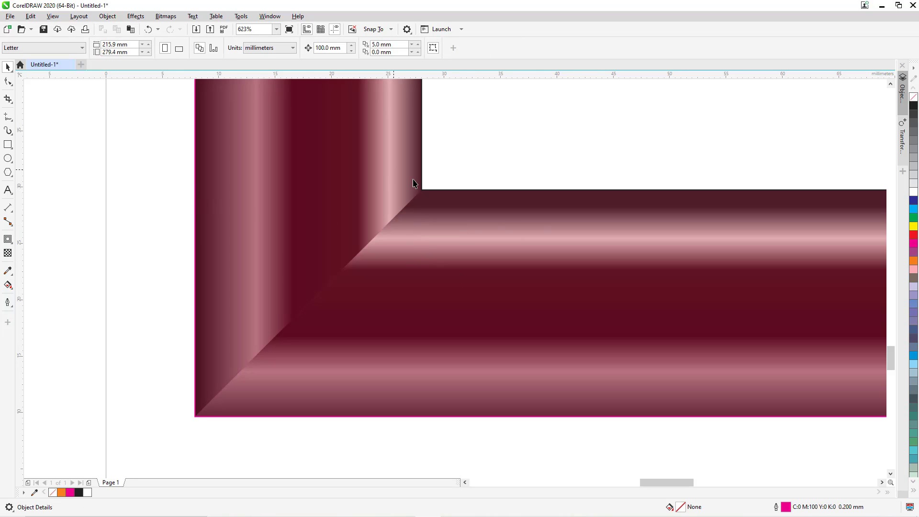
click(602, 276)
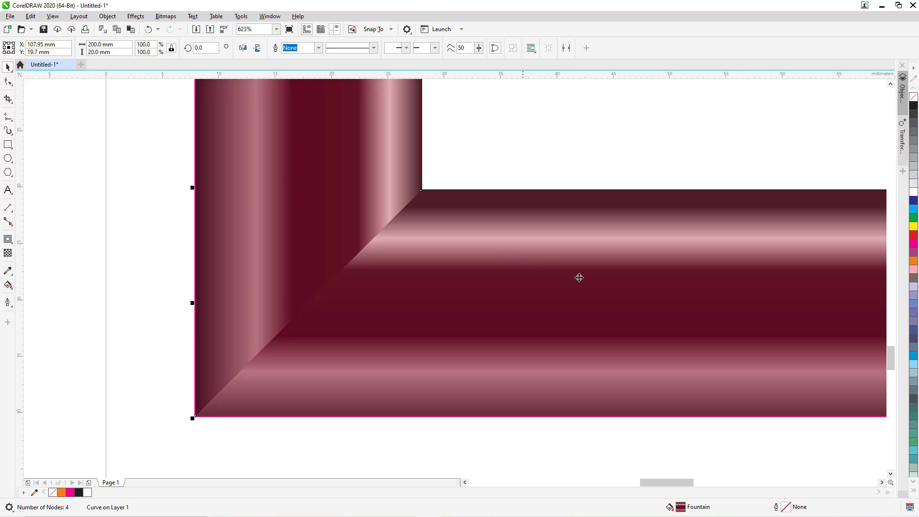
double_click(682, 508)
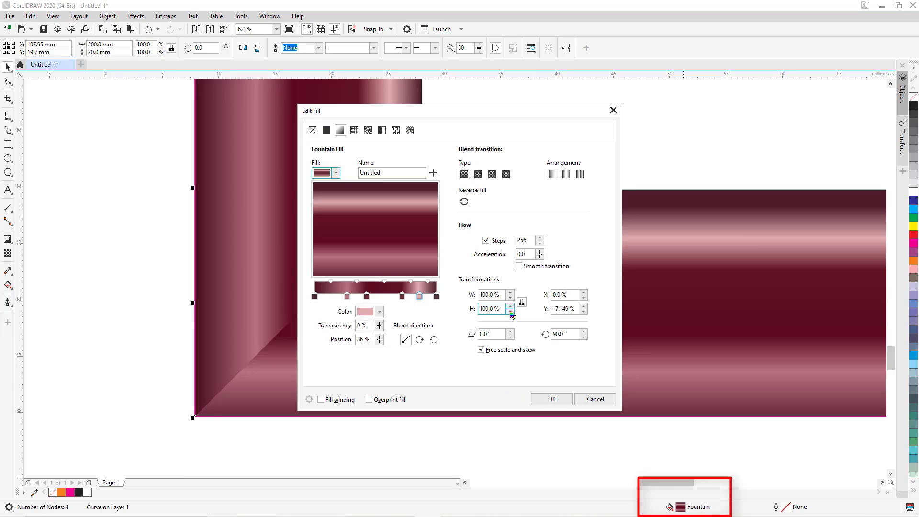
click(559, 310)
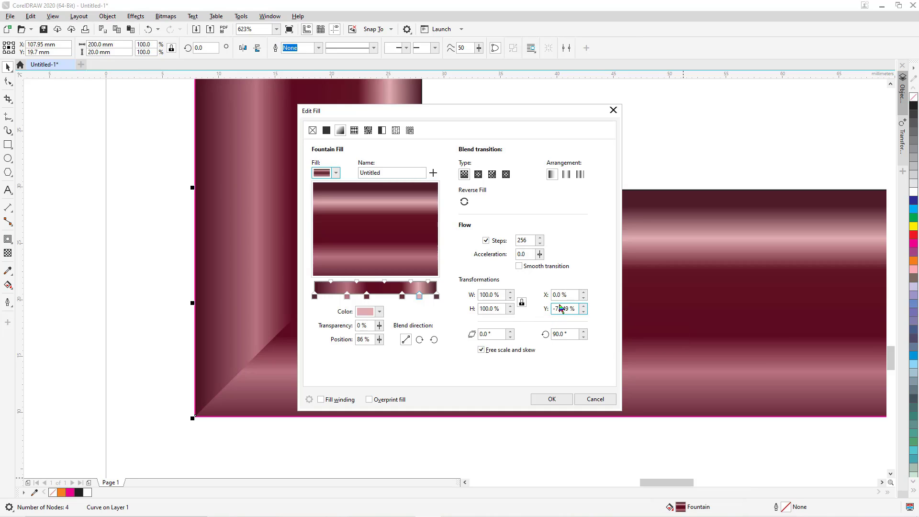
double_click(564, 308)
text(0)
key(Return)
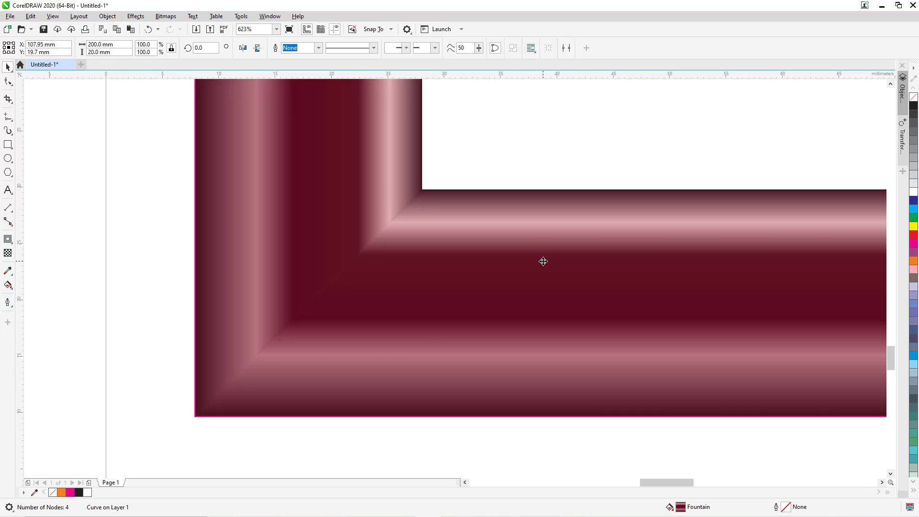
key(F4)
click(800, 344)
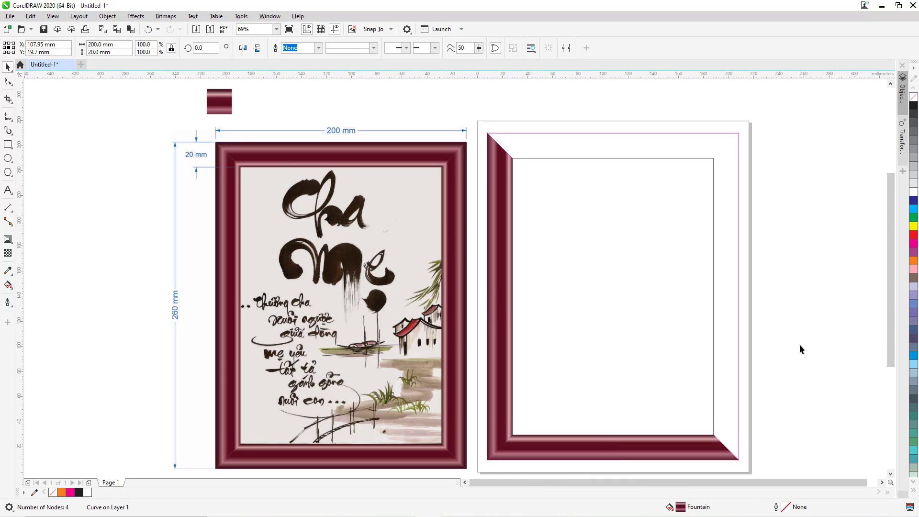
Move the frame's left and bottom gradient sides 200 mm to the right, off the construction lines.
click(497, 283)
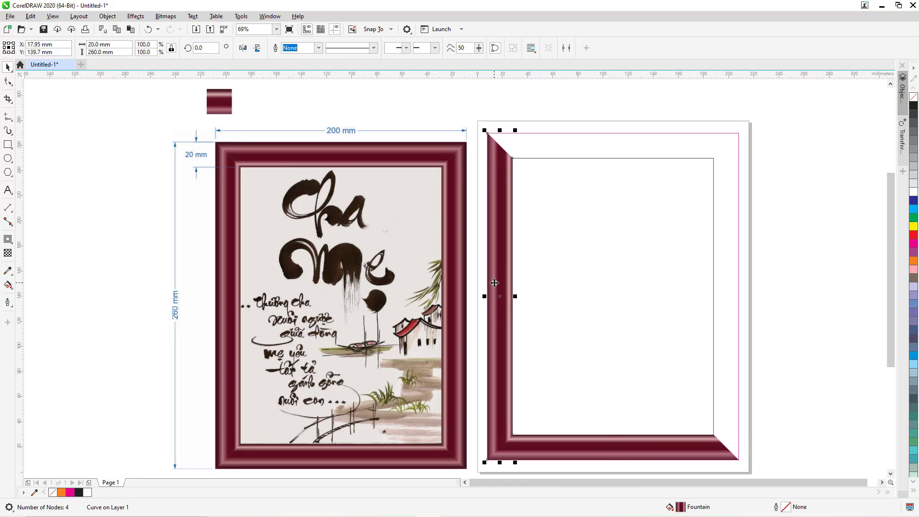
key(shift+Right)
key(shift+Right)
click(543, 444)
key(shift+Right)
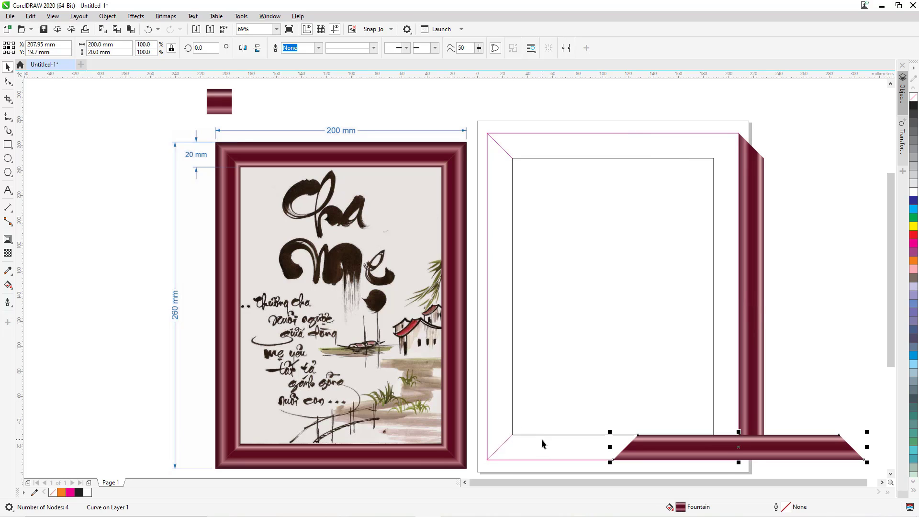
key(shift+Right)
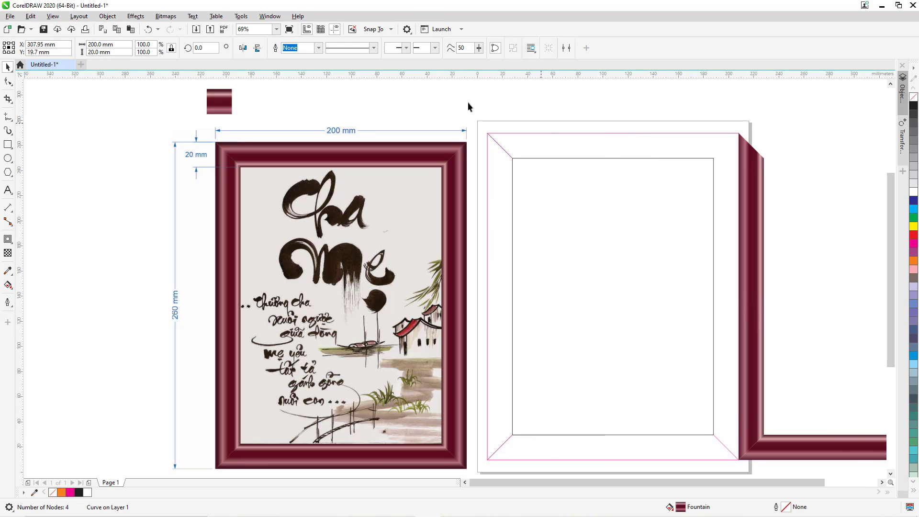
Delete the leftover frame construction outlines from the page.
drag(468, 104, 761, 448)
key(Delete)
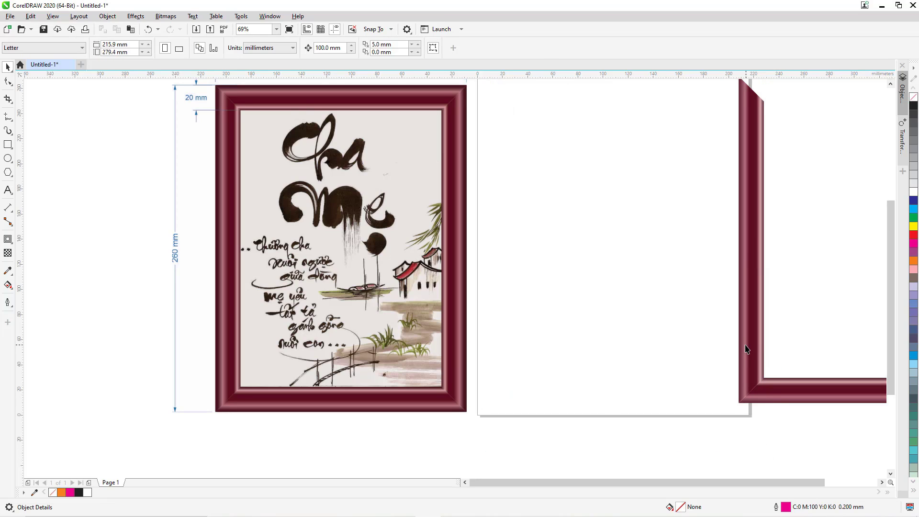
drag(745, 346, 619, 403)
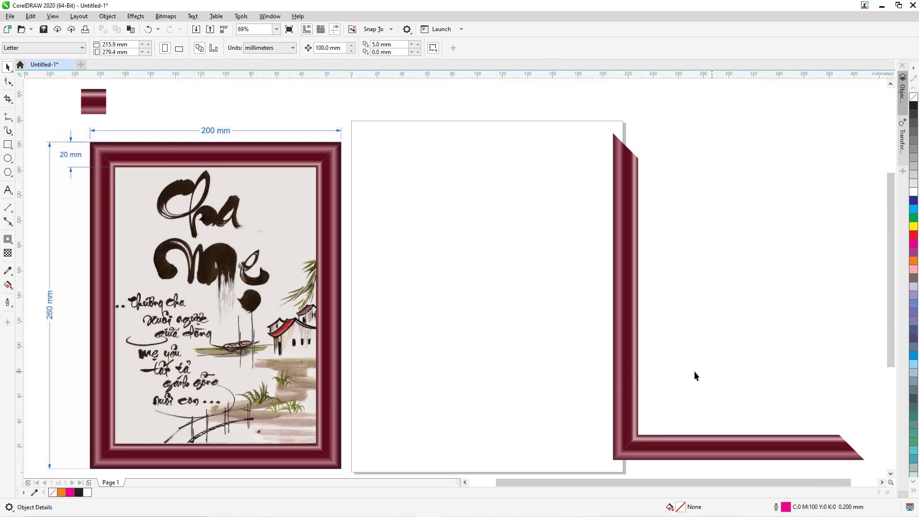
Group the vertical and horizontal gradient sides into one L-shaped object.
click(629, 380)
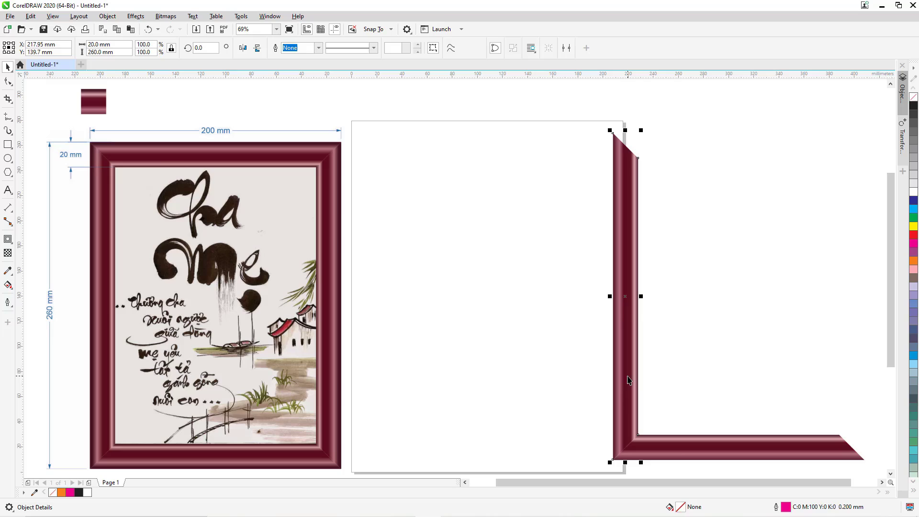
shift+click(690, 453)
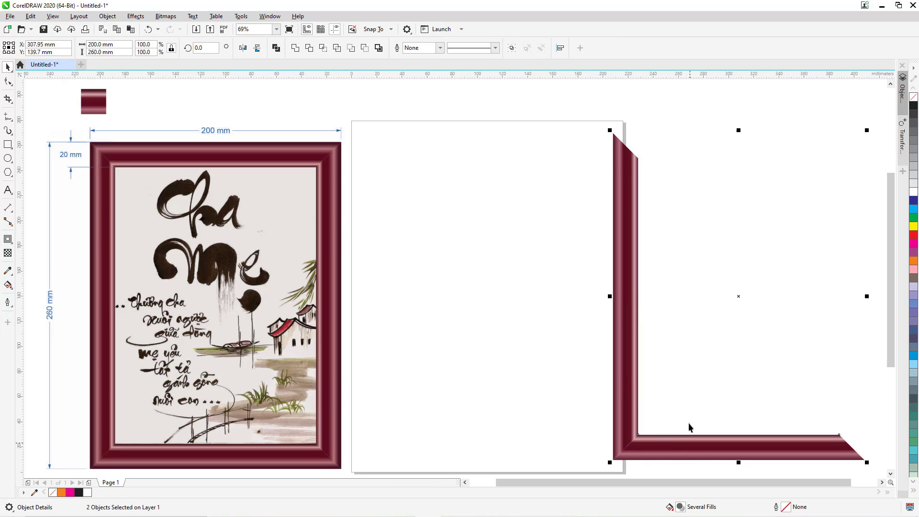
click(512, 48)
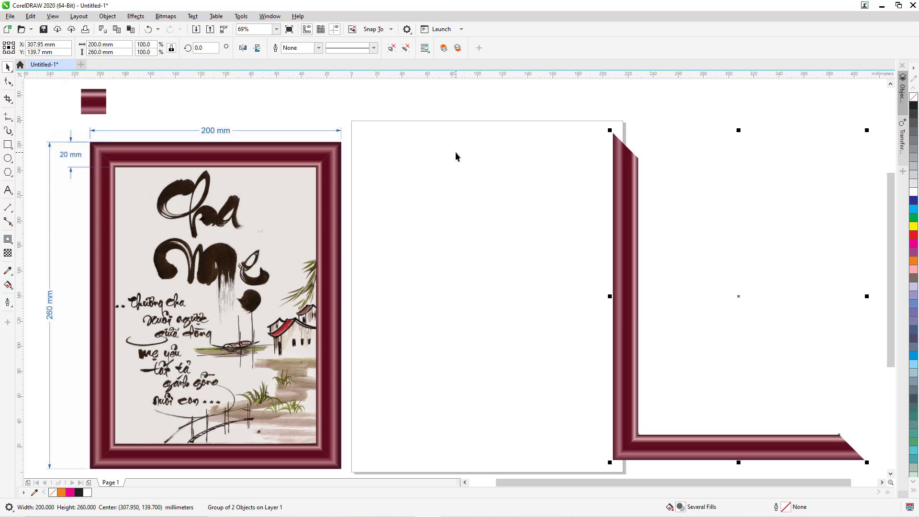
Complete the four-sided frame with a copy of the L-shaped group rotated 180°.
click(198, 48)
text(180)
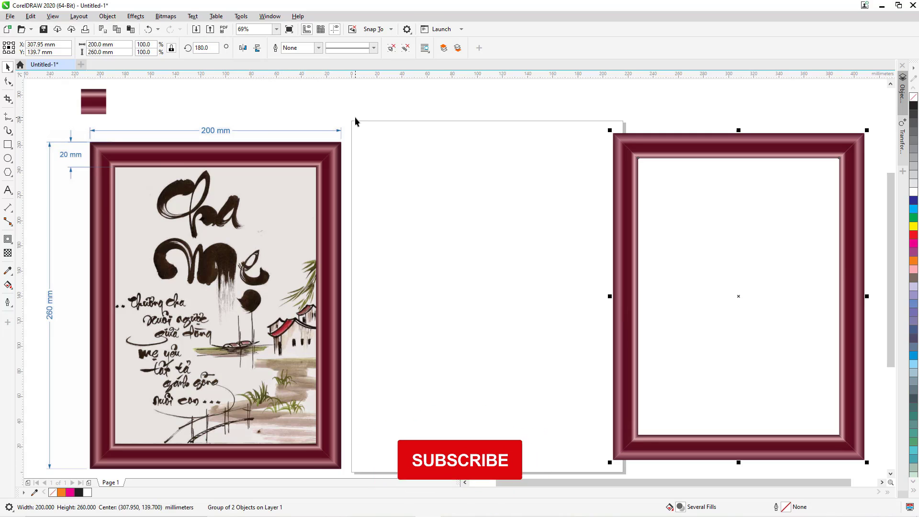
key(Return)
click(585, 118)
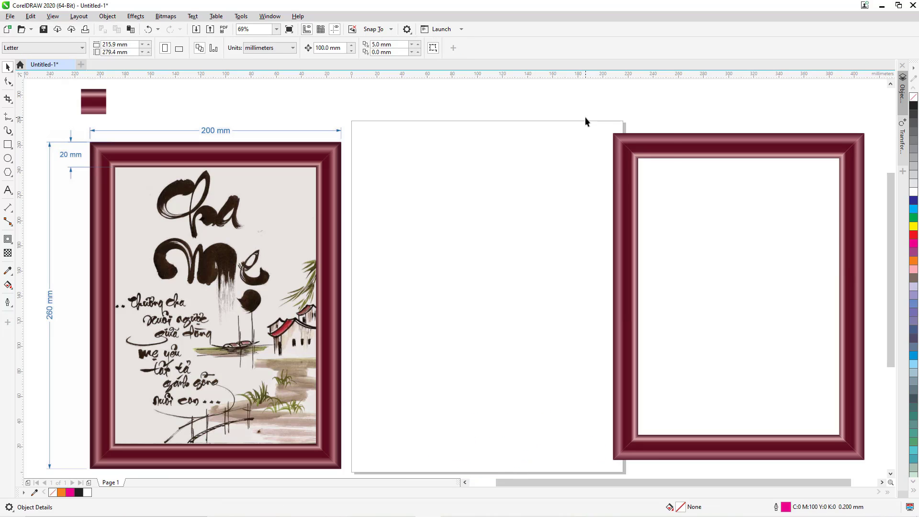
drag(585, 118, 683, 189)
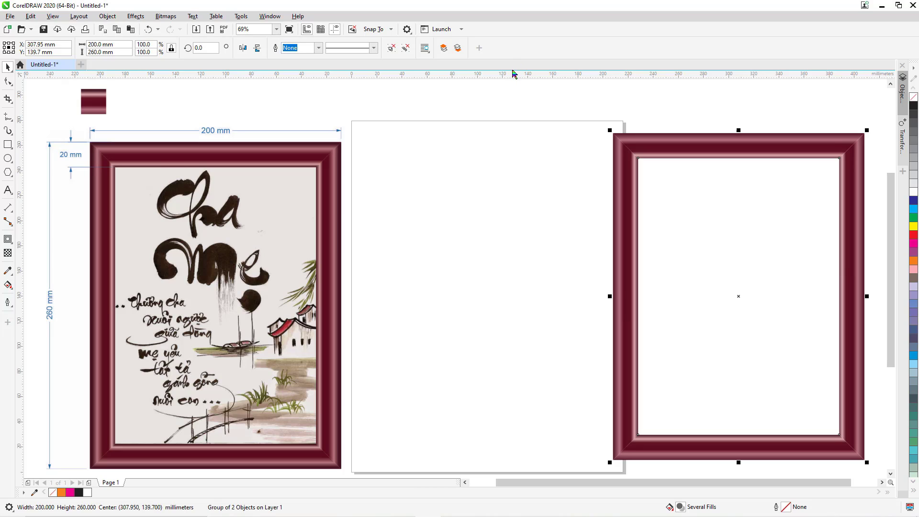
Center the completed maroon frame on the page.
key(p)
click(697, 150)
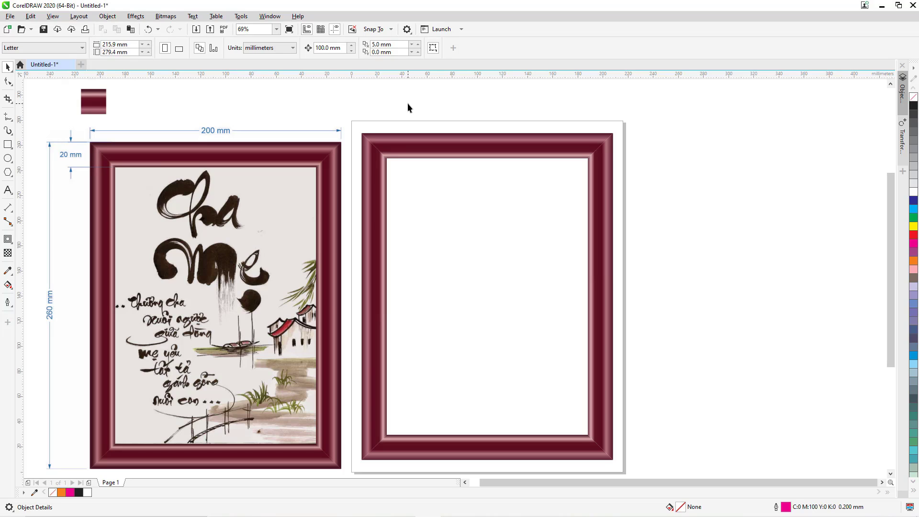
Import the Thu-phap_Cha-Me picture from the Desktop and place it at its original size beside the page.
key(ctrl+i)
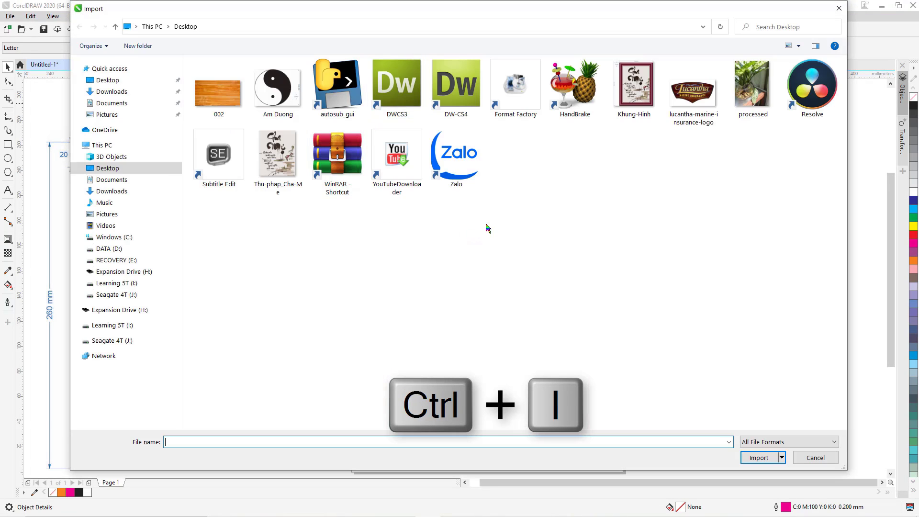
click(283, 155)
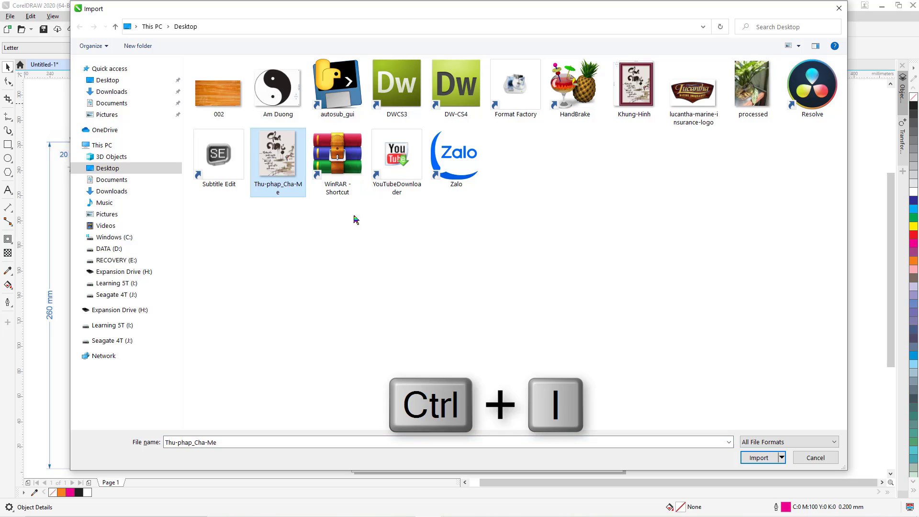
click(757, 458)
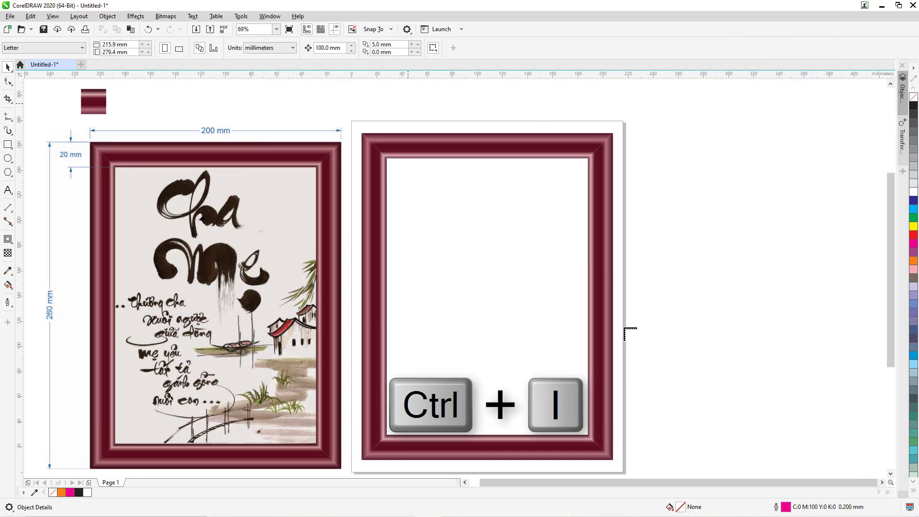
click(667, 161)
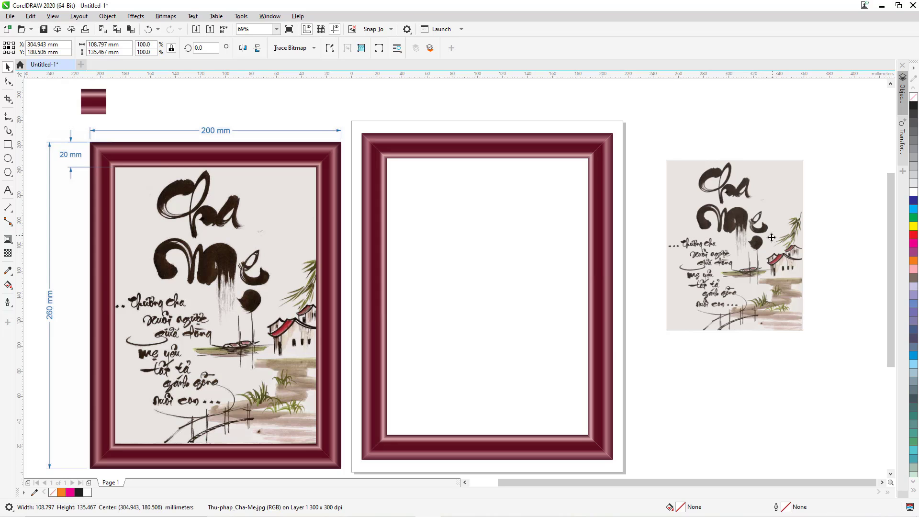
Move the calligraphy picture over the frame opening and enlarge it proportionally to about 181 × 225 mm.
drag(726, 228, 490, 234)
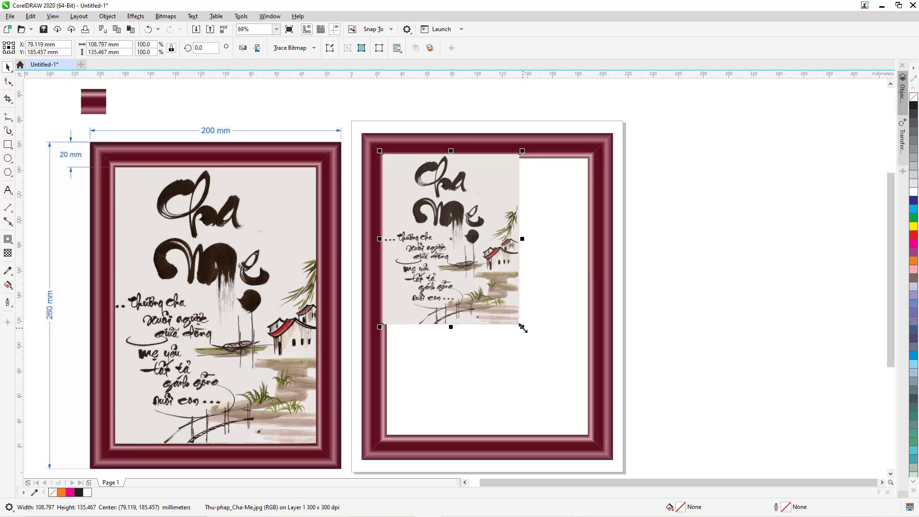
drag(524, 329, 613, 451)
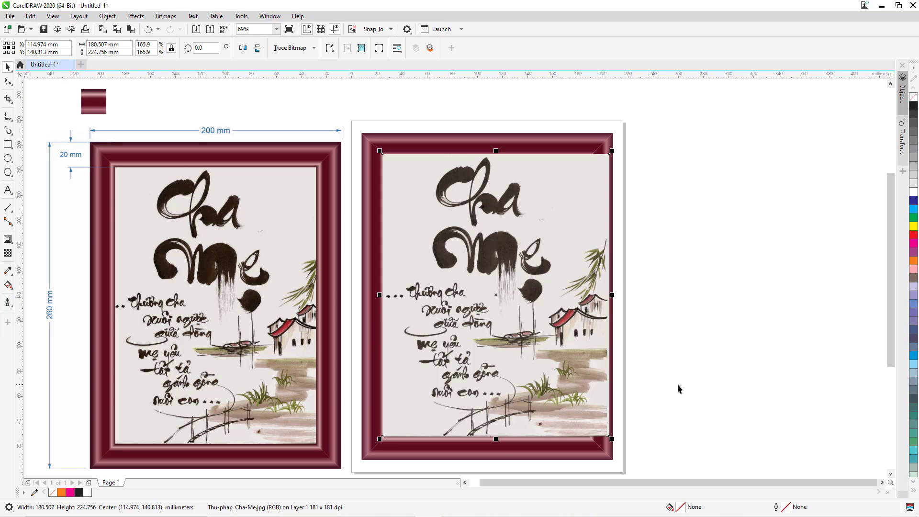
Center the calligraphy picture on the page and send it behind the frame.
key(p)
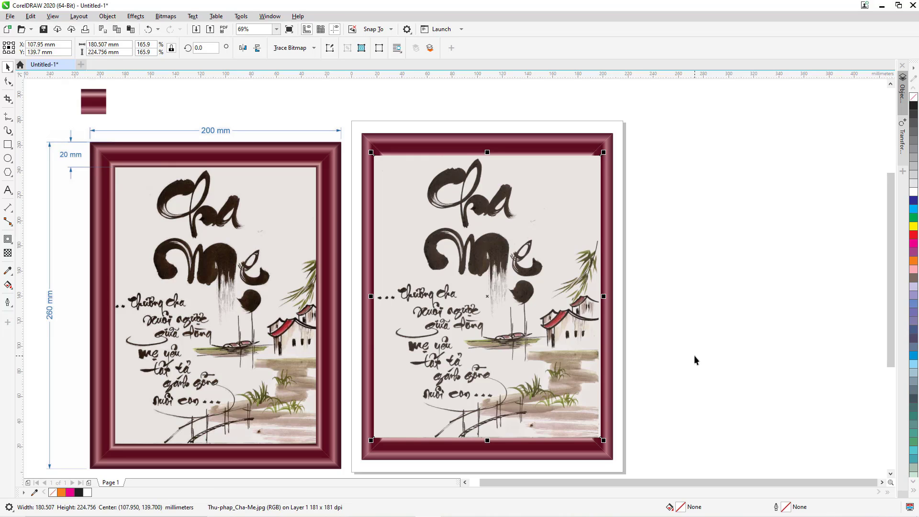
key(shift+Page_Down)
click(668, 335)
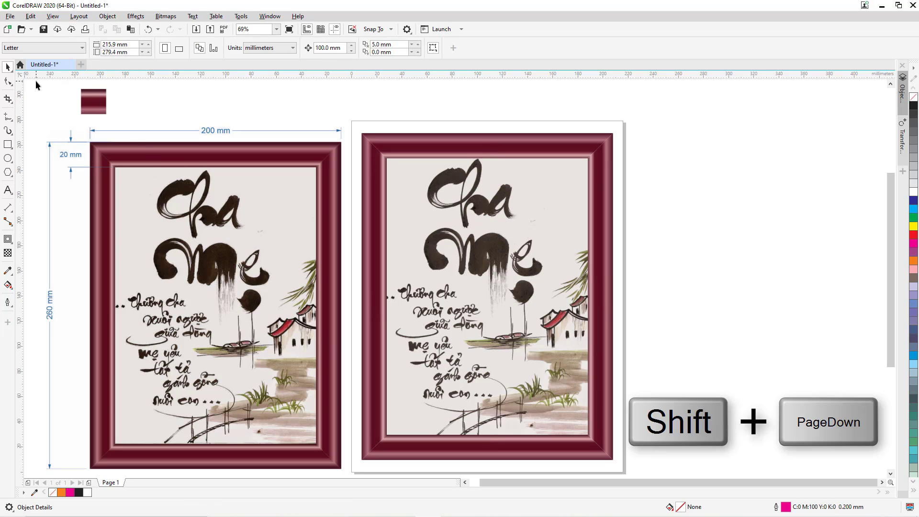
Delete the 20 mm gradient sample square and the dimensioned reference frame beside the page.
drag(36, 80, 119, 158)
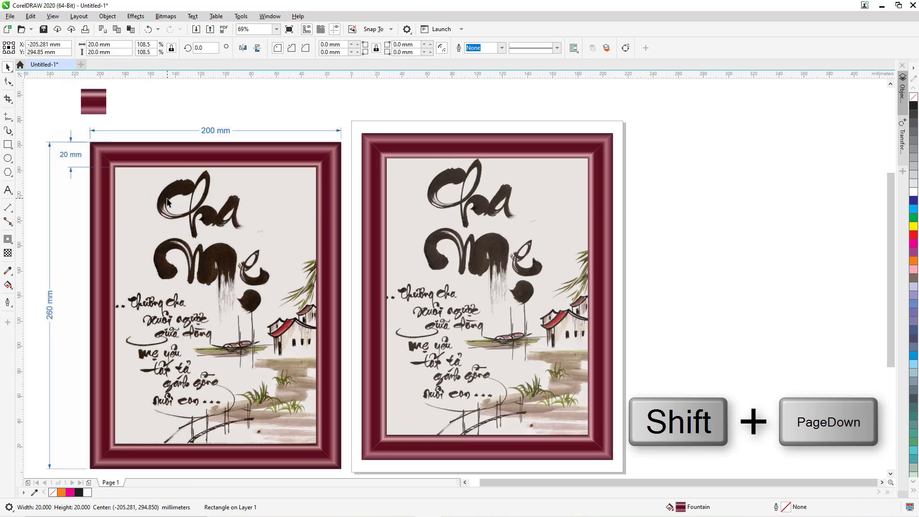
key(Delete)
click(168, 203)
key(Delete)
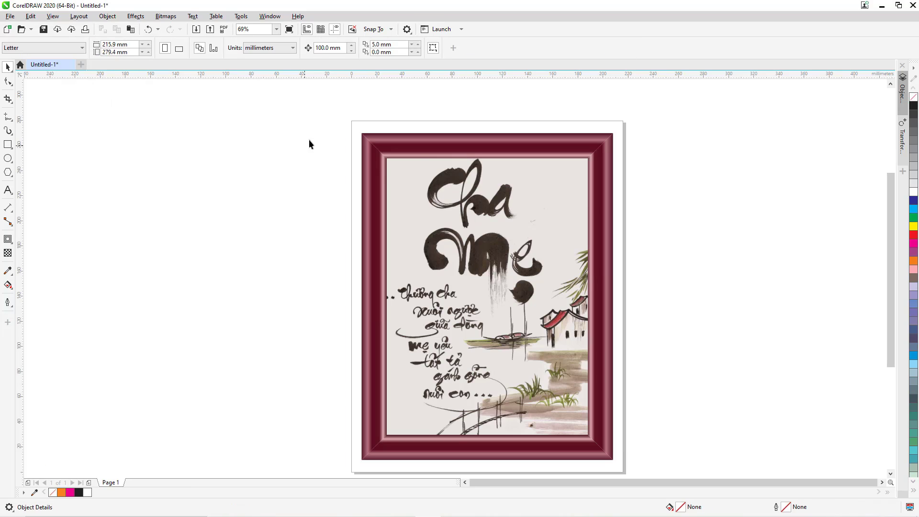
Group the maroon frame and the calligraphy picture into one object.
drag(327, 109, 671, 453)
key(ctrl+g)
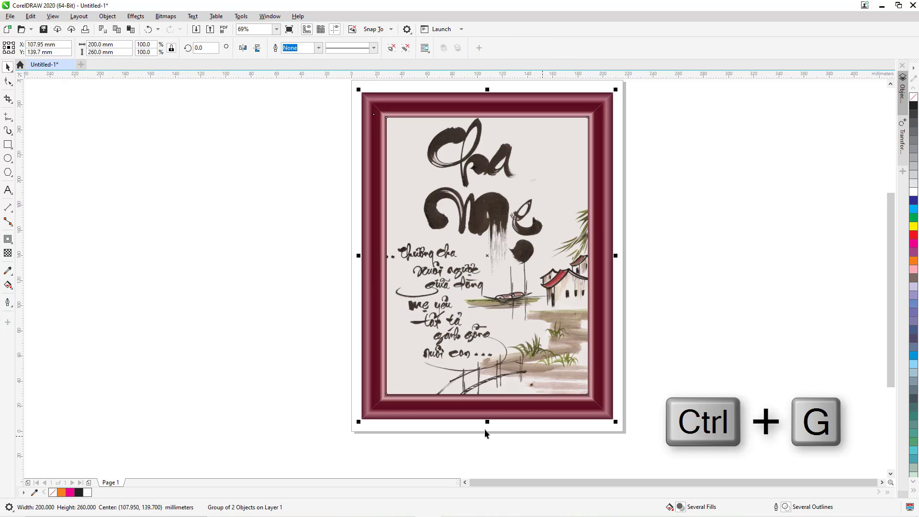
click(645, 390)
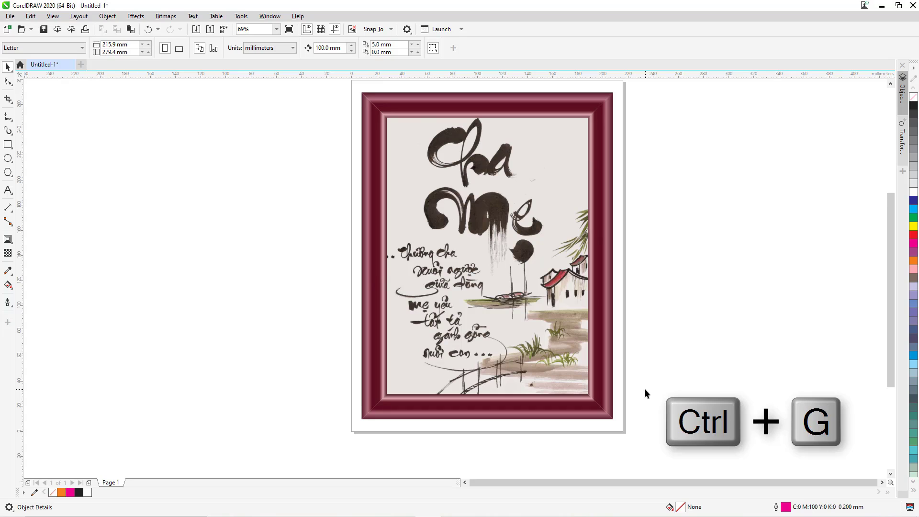